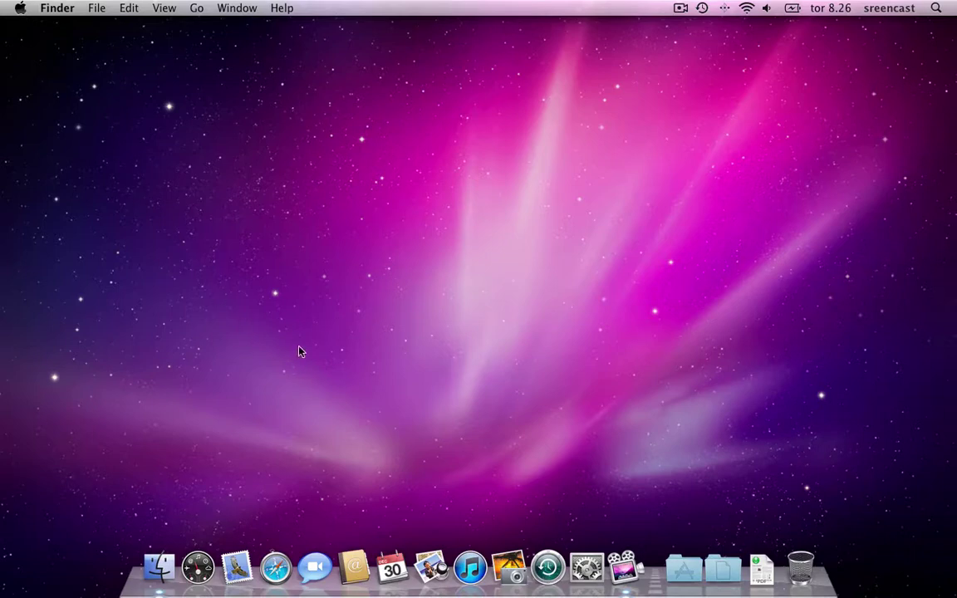
Launch Safari, search Google for 'kiefer sutherland' and open his IMDb page
{"action": "left_click", "coordinate": [275, 568]}
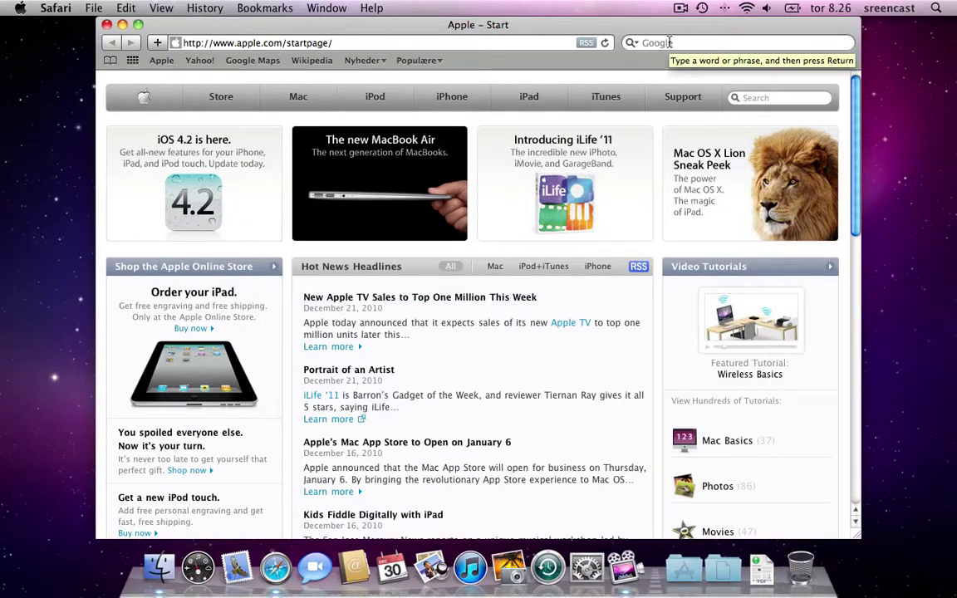
{"action": "left_click", "coordinate": [670, 42]}
{"action": "type", "text": "kief"}
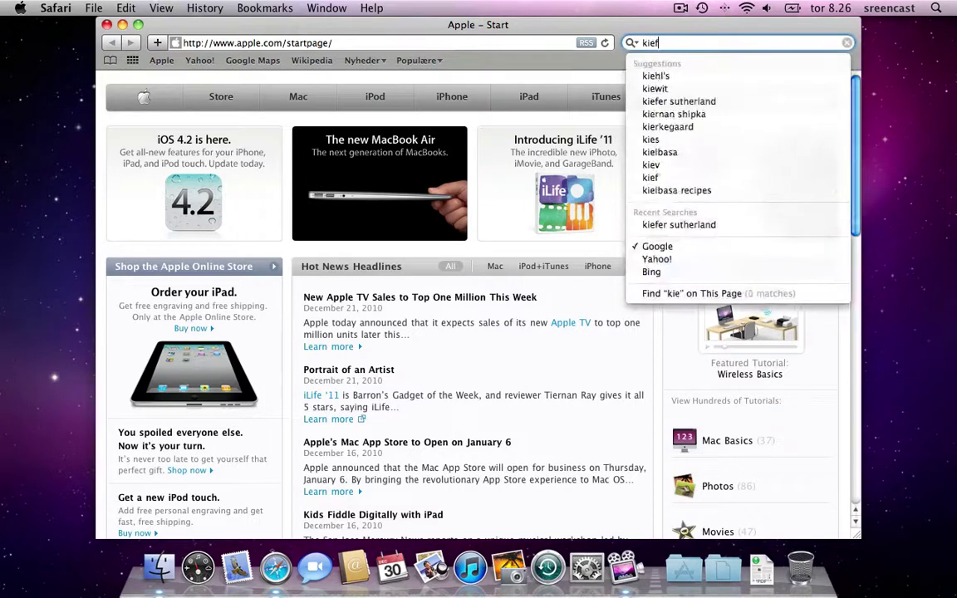
{"action": "type", "text": "er"}
{"action": "key", "text": "Down"}
{"action": "key", "text": "Return"}
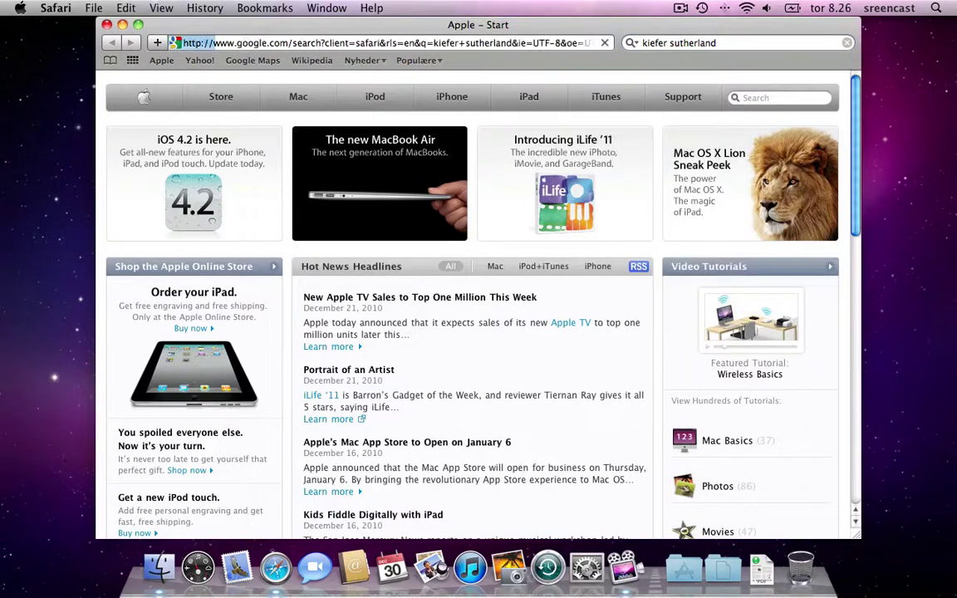
{"action": "left_click", "coordinate": [298, 167]}
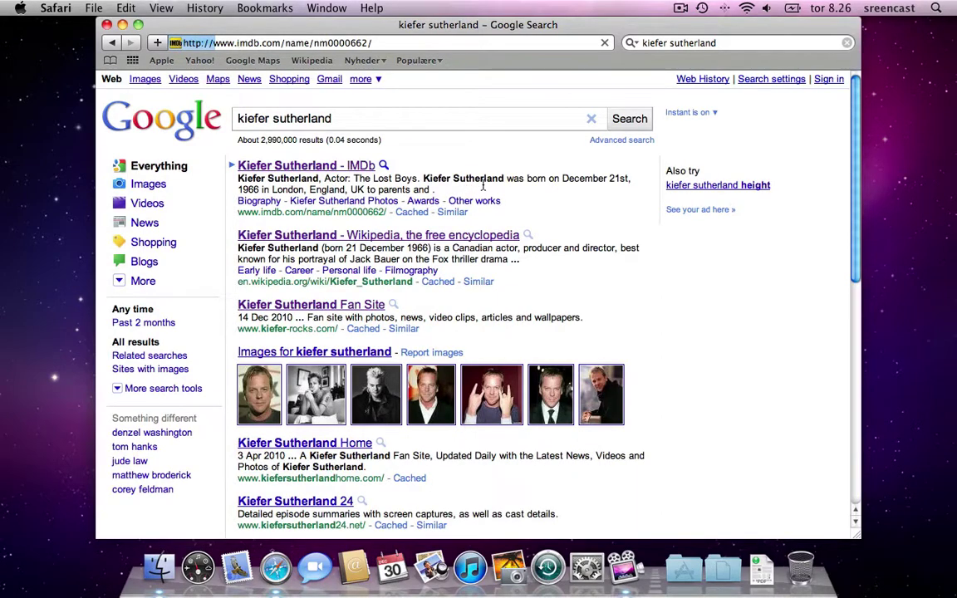
From his IMDb page, open the 24 series page and then a co-star's profile
{"action": "scroll", "coordinate": [412, 323], "scroll_direction": "down", "scroll_amount": 2}
{"action": "scroll", "coordinate": [413, 320], "scroll_direction": "down", "scroll_amount": 15}
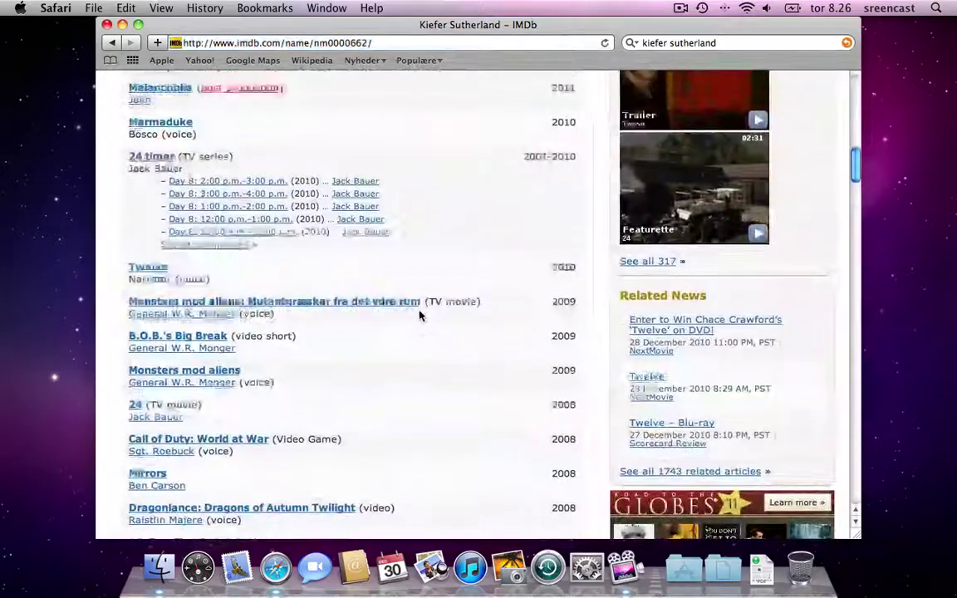
{"action": "left_click", "coordinate": [149, 156]}
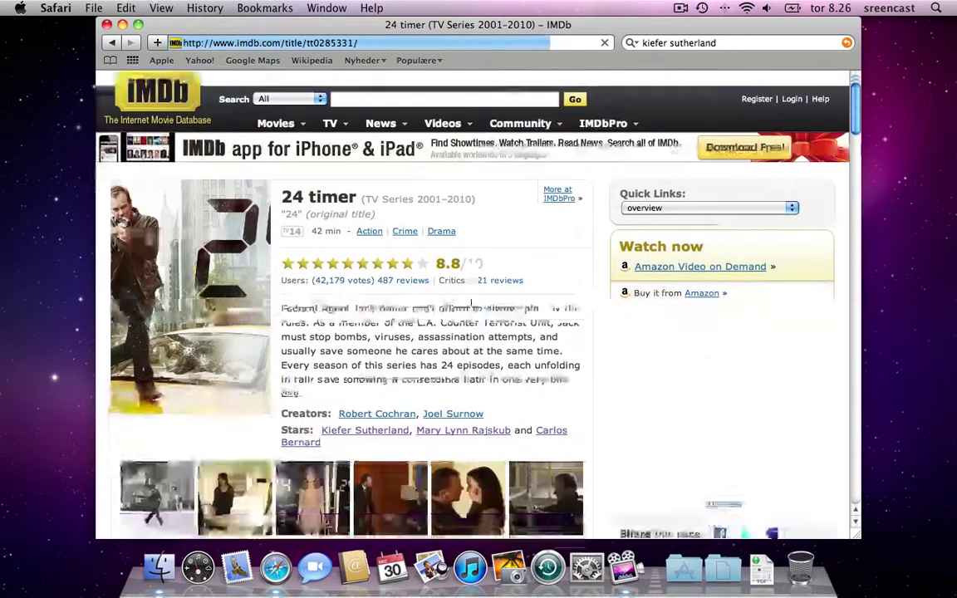
{"action": "scroll", "coordinate": [471, 306], "scroll_direction": "down", "scroll_amount": 10}
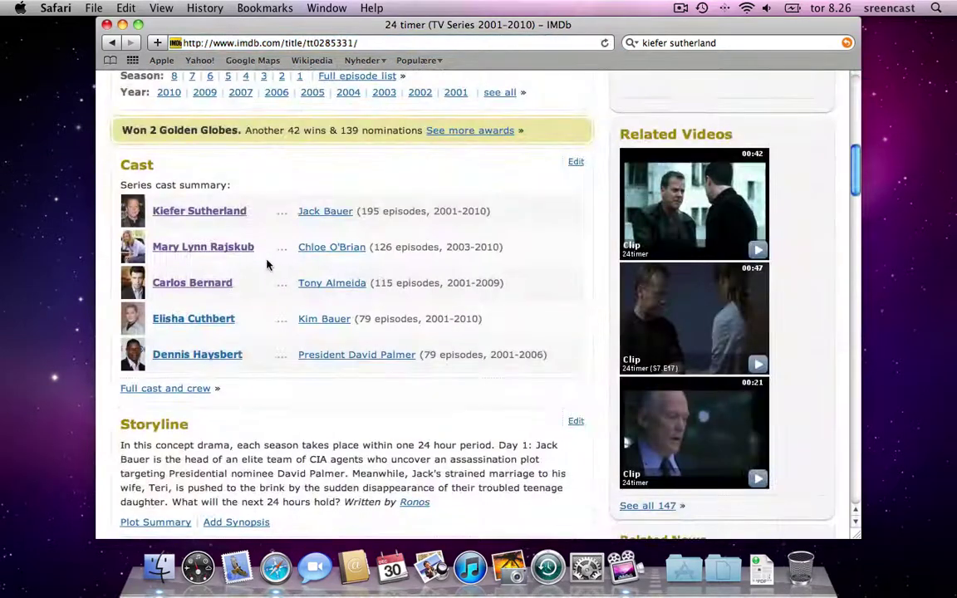
{"action": "left_click", "coordinate": [229, 284]}
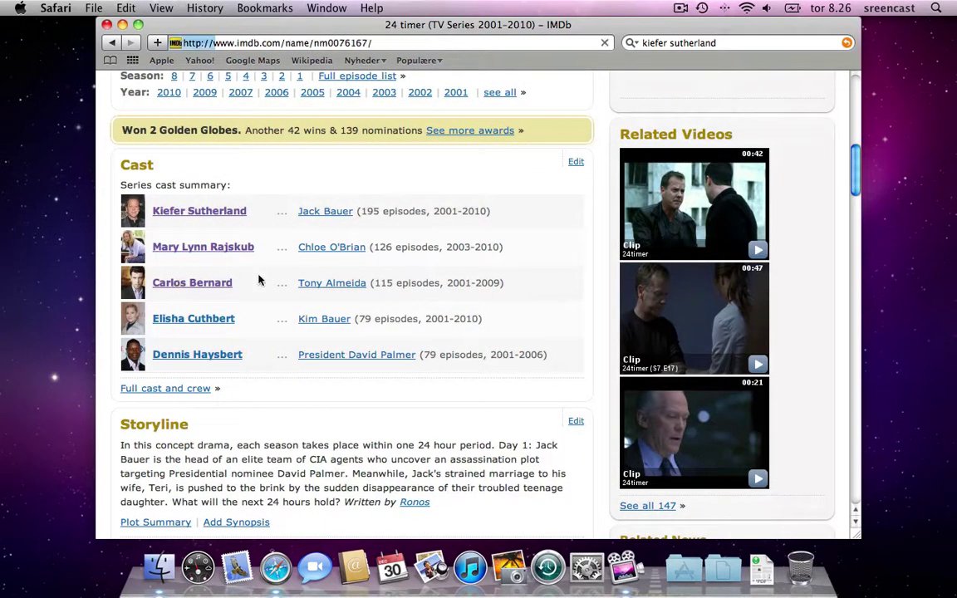
Open the Alien Raiders (2008) title page and a cast member's profile from its cast list
{"action": "scroll", "coordinate": [289, 279], "scroll_direction": "down", "scroll_amount": 3}
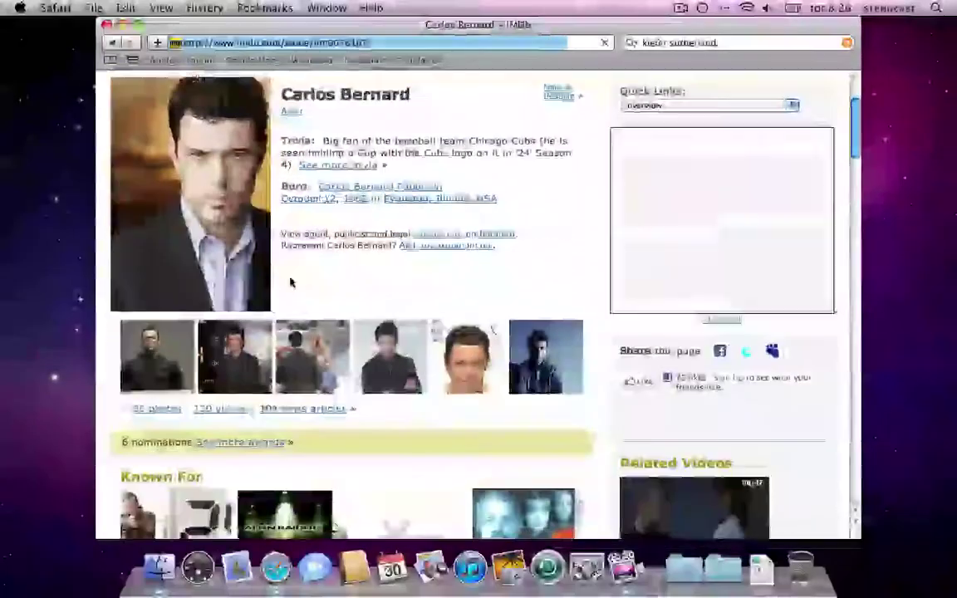
{"action": "scroll", "coordinate": [289, 282], "scroll_direction": "down", "scroll_amount": 6}
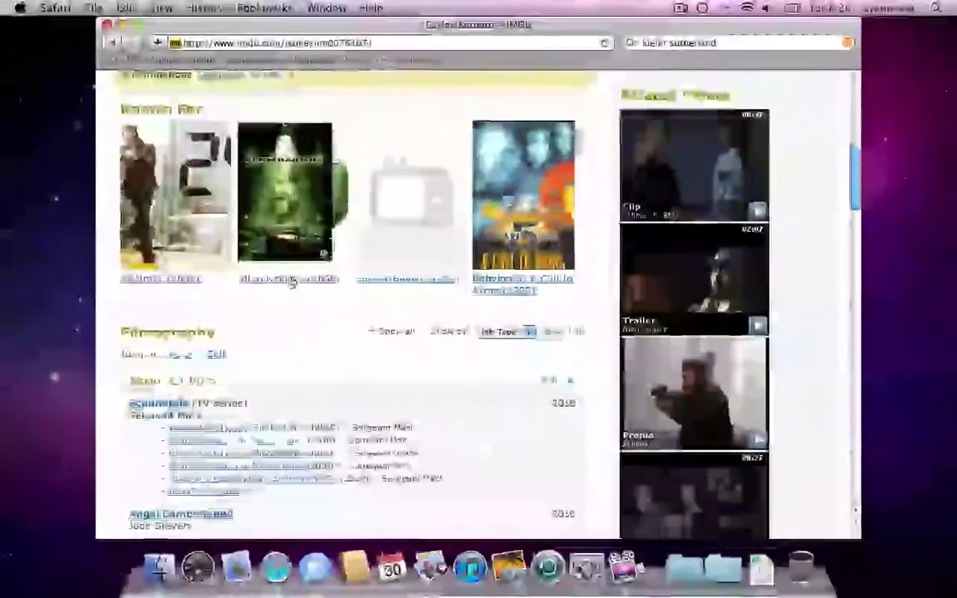
{"action": "left_click", "coordinate": [277, 182]}
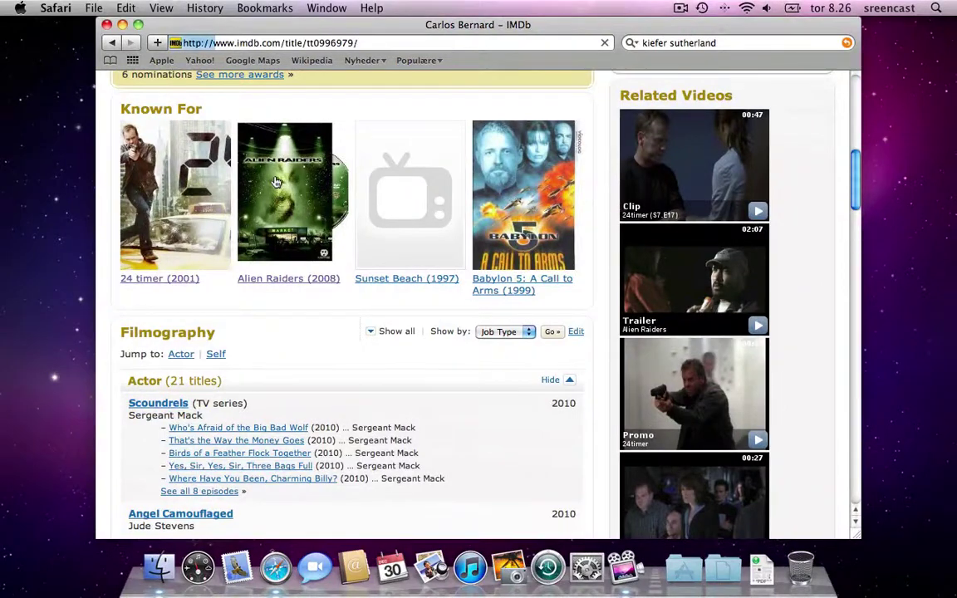
{"action": "scroll", "coordinate": [368, 303], "scroll_direction": "down", "scroll_amount": 5}
{"action": "scroll", "coordinate": [369, 303], "scroll_direction": "down", "scroll_amount": 5}
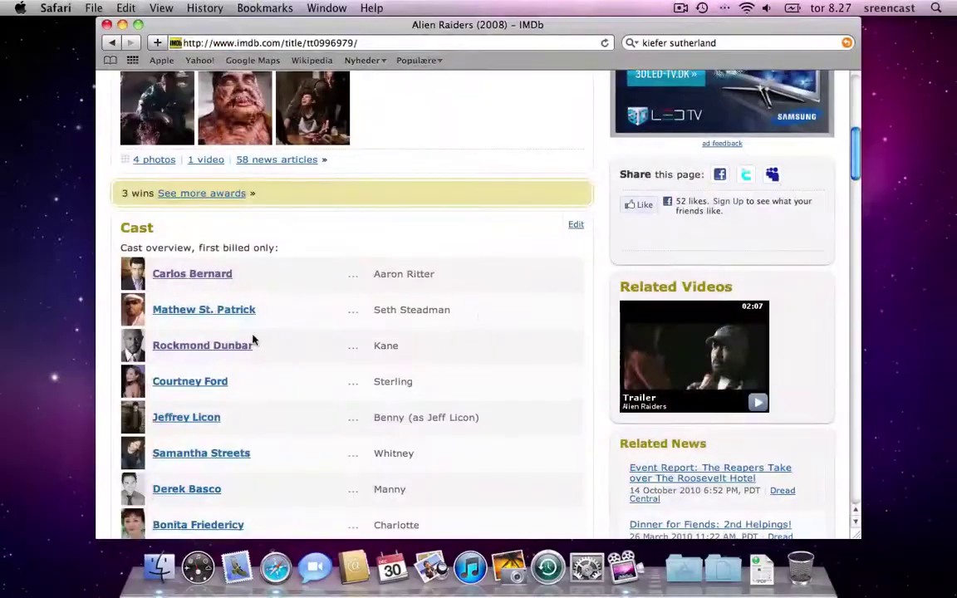
{"action": "left_click", "coordinate": [213, 344]}
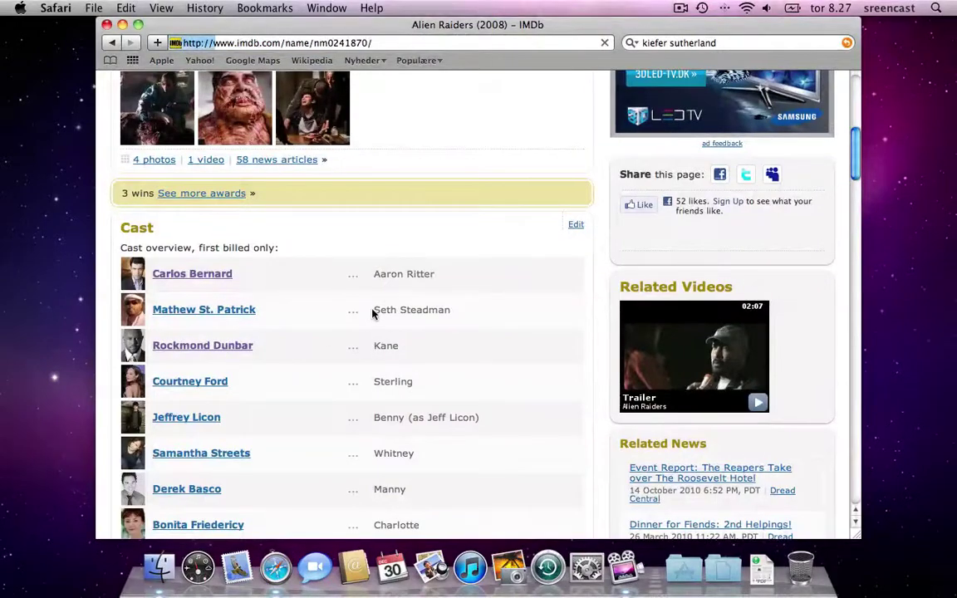
{"action": "scroll", "coordinate": [373, 312], "scroll_direction": "down", "scroll_amount": 8}
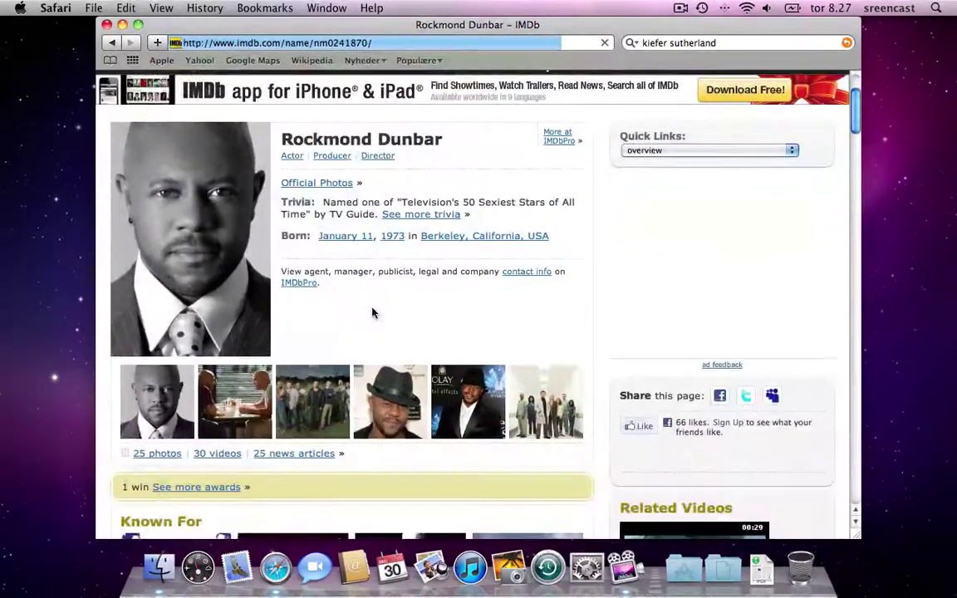
{"action": "scroll", "coordinate": [373, 313], "scroll_direction": "down", "scroll_amount": 6}
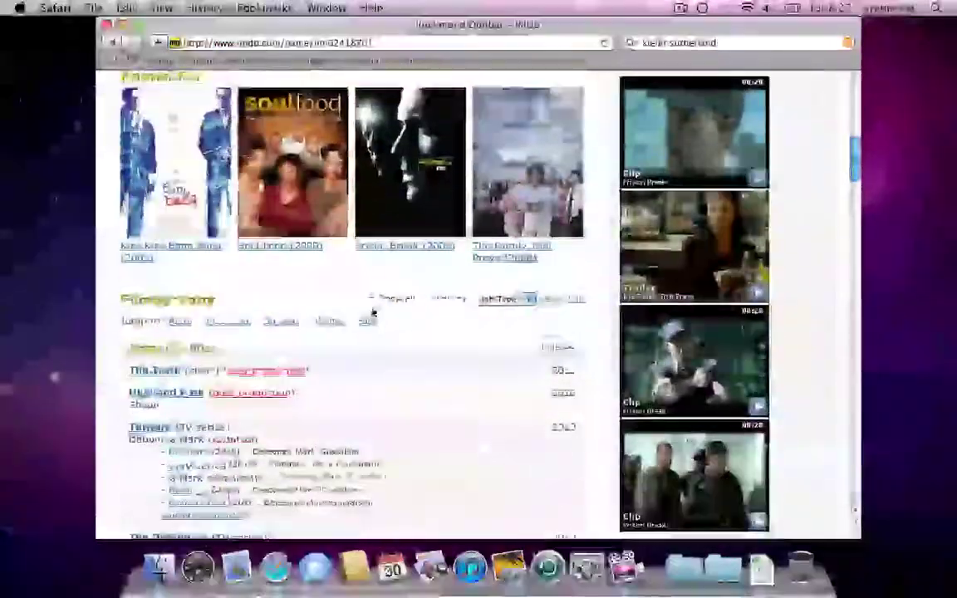
{"action": "scroll", "coordinate": [373, 312], "scroll_direction": "up", "scroll_amount": 14}
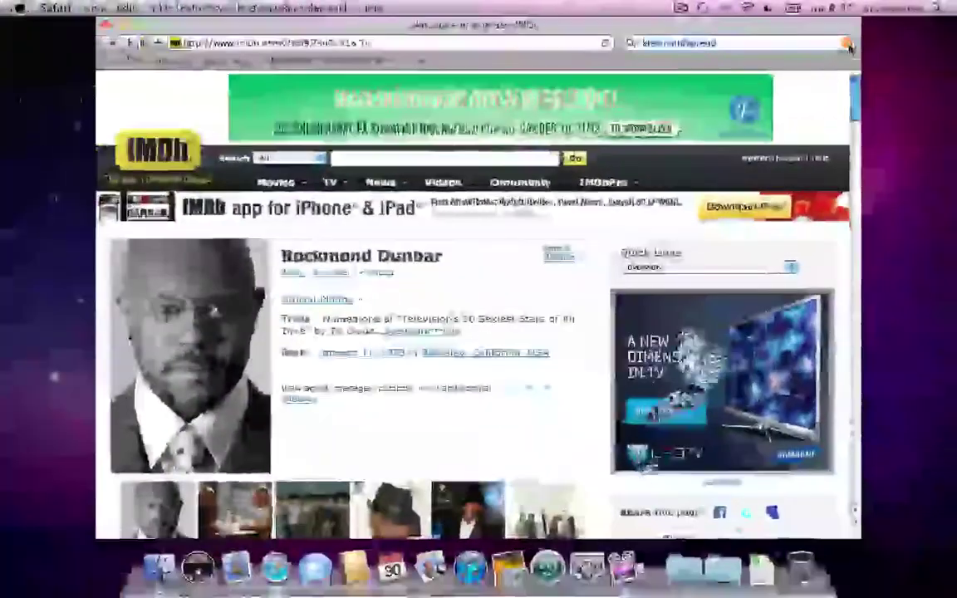
SnapBack to the kiefer sutherland Google results, then quit Safari
{"action": "left_click", "coordinate": [829, 89]}
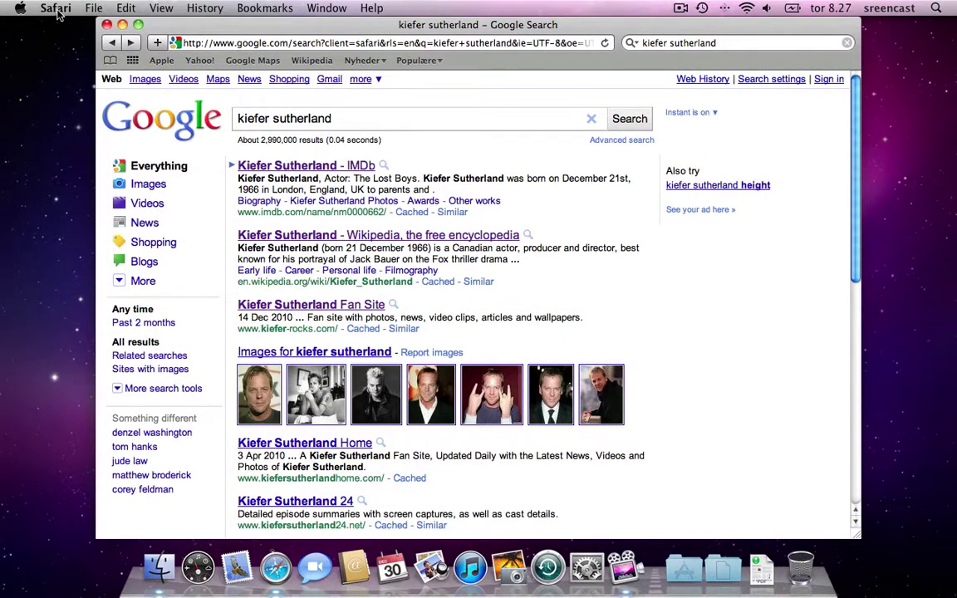
{"action": "left_click", "coordinate": [55, 9]}
{"action": "left_click", "coordinate": [83, 248]}
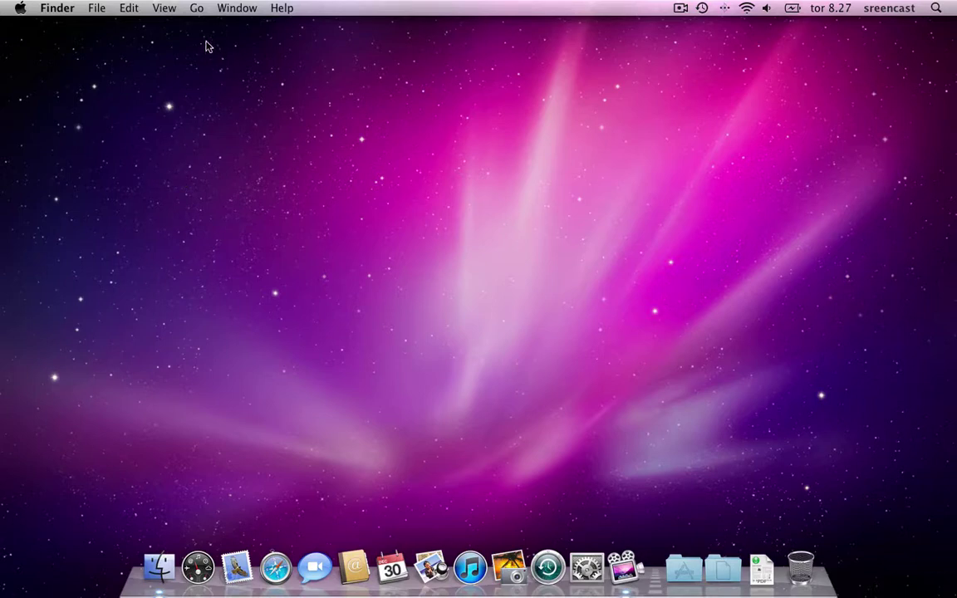
Launch Disk Utility from the Utilities folder and go to File > New for a blank disk image
{"action": "left_click", "coordinate": [197, 10]}
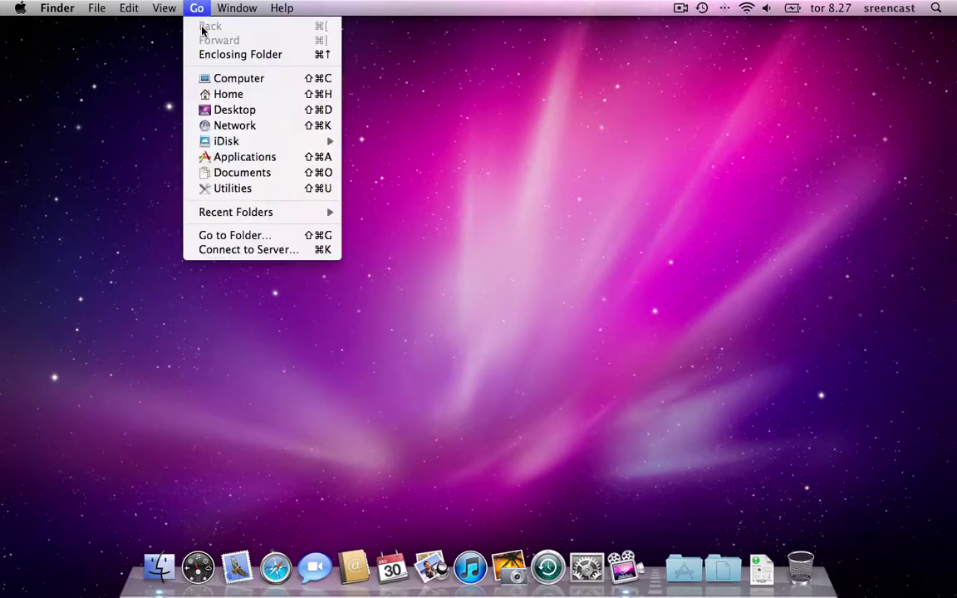
{"action": "left_click", "coordinate": [250, 188]}
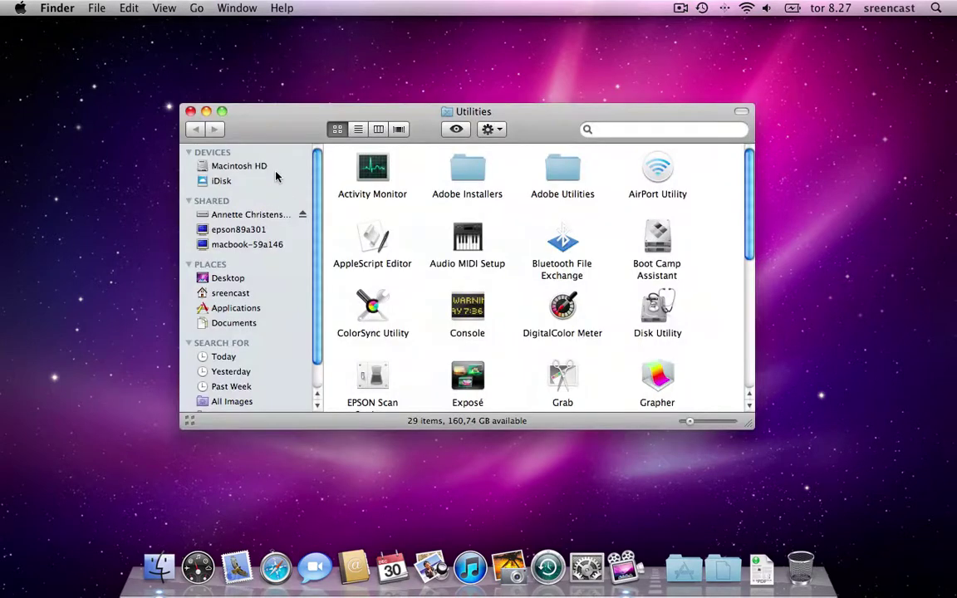
{"action": "double_click", "coordinate": [656, 308]}
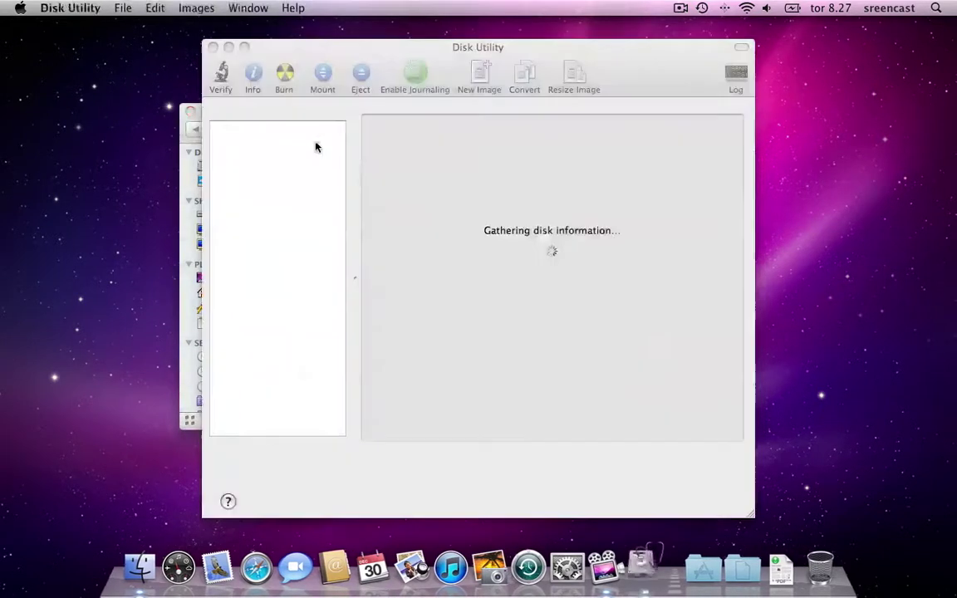
{"action": "left_click", "coordinate": [191, 111]}
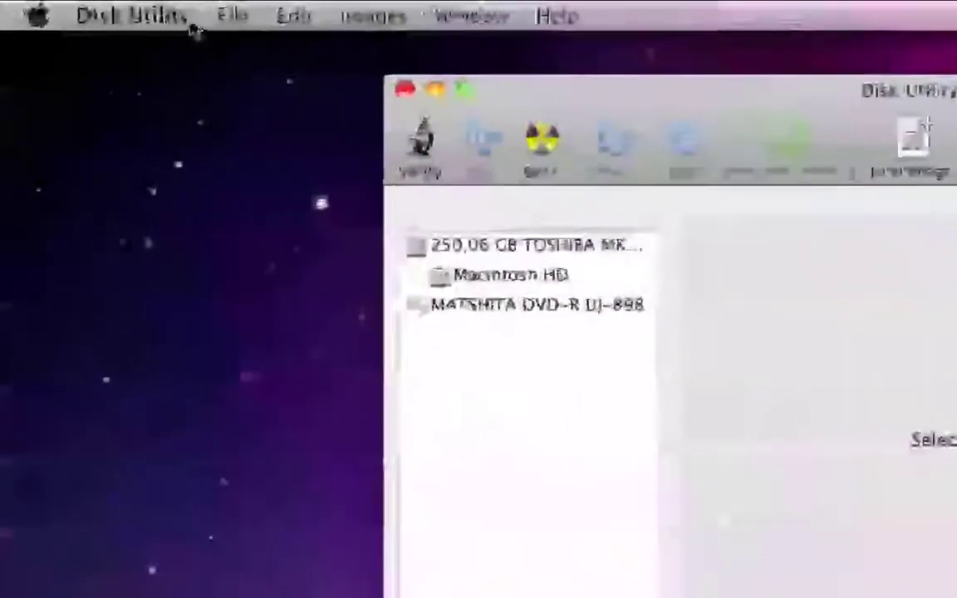
{"action": "left_click", "coordinate": [126, 8]}
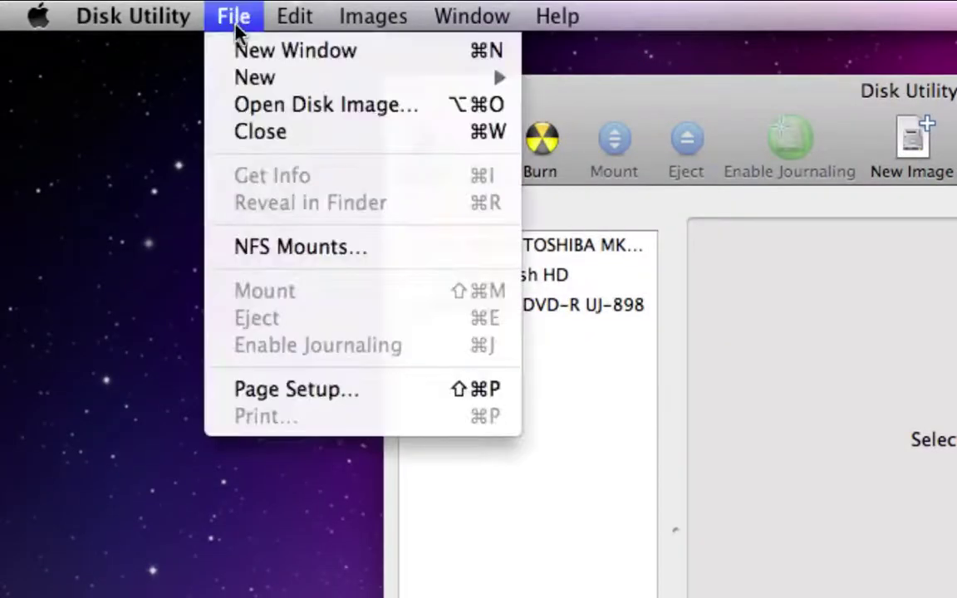
{"action": "mouse_move", "coordinate": [274, 77]}
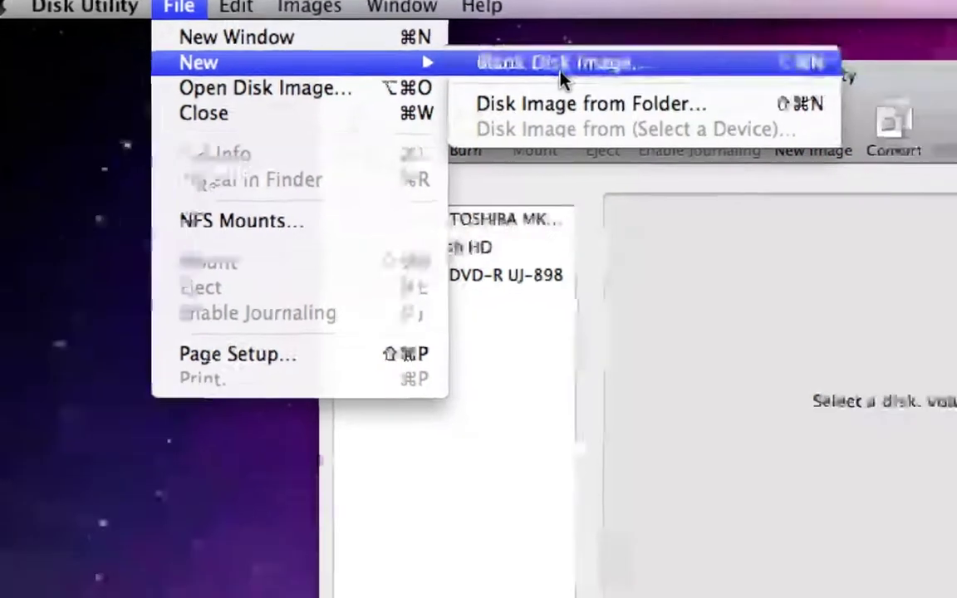
Name the new image and volume 'budget', size 40 MB, with 128-bit AES encryption
{"action": "left_click", "coordinate": [641, 79]}
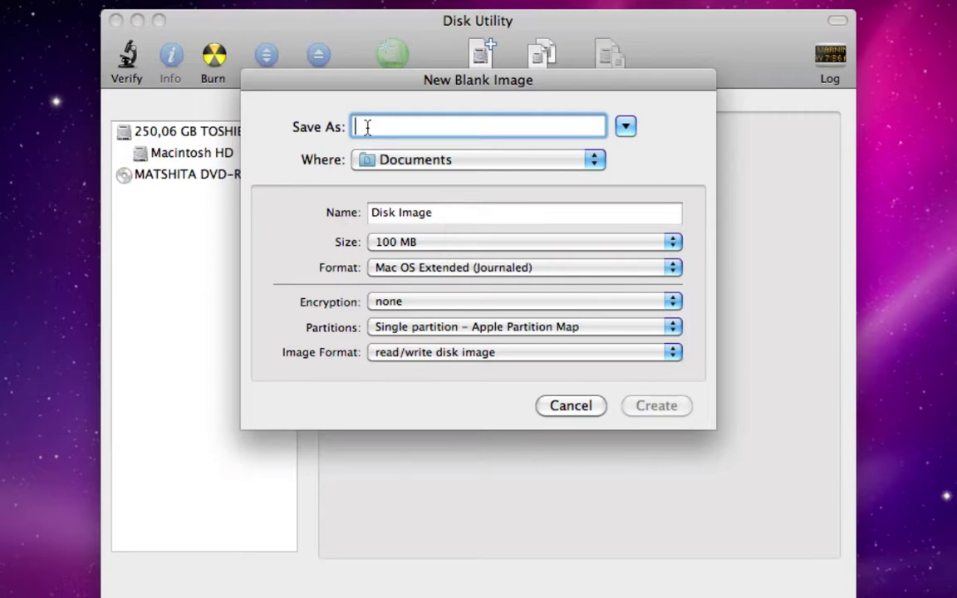
{"action": "type", "text": "budget"}
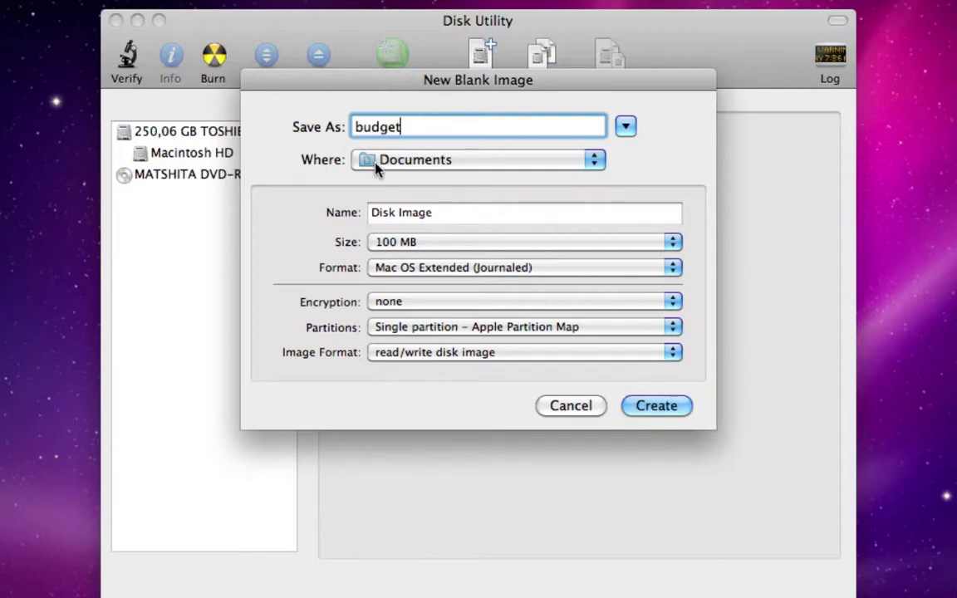
{"action": "key", "text": "Tab"}
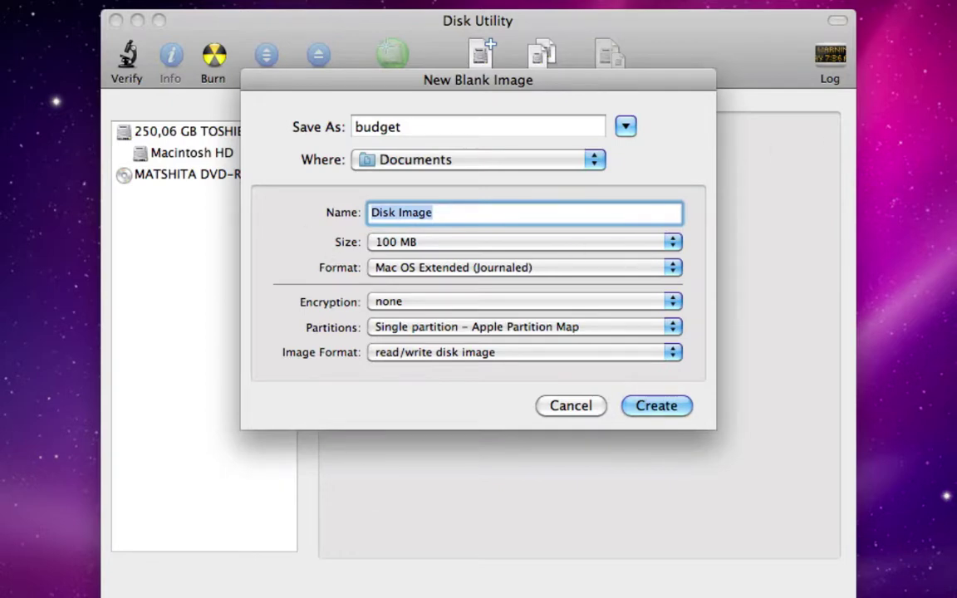
{"action": "type", "text": "budget"}
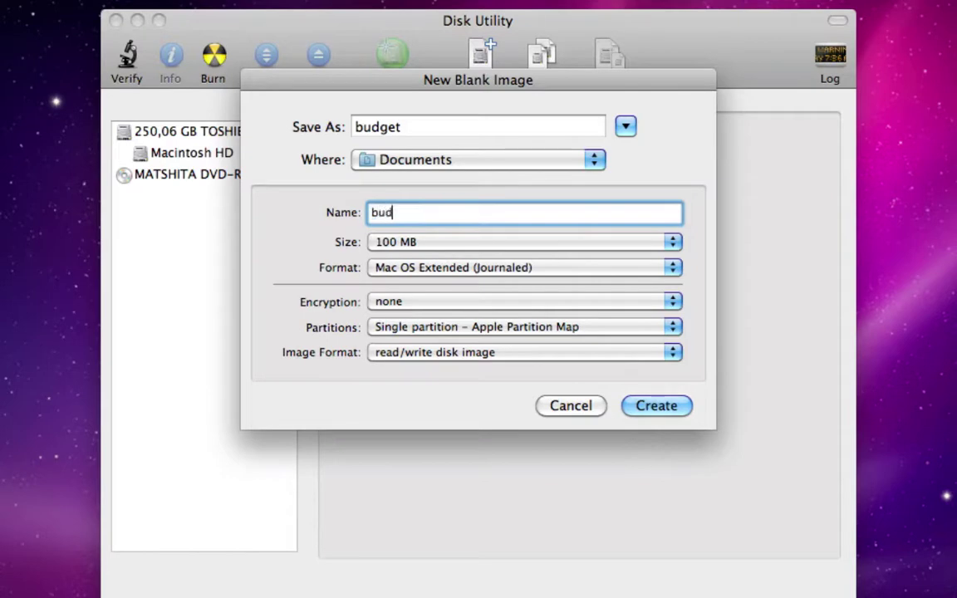
{"action": "left_click", "coordinate": [429, 245]}
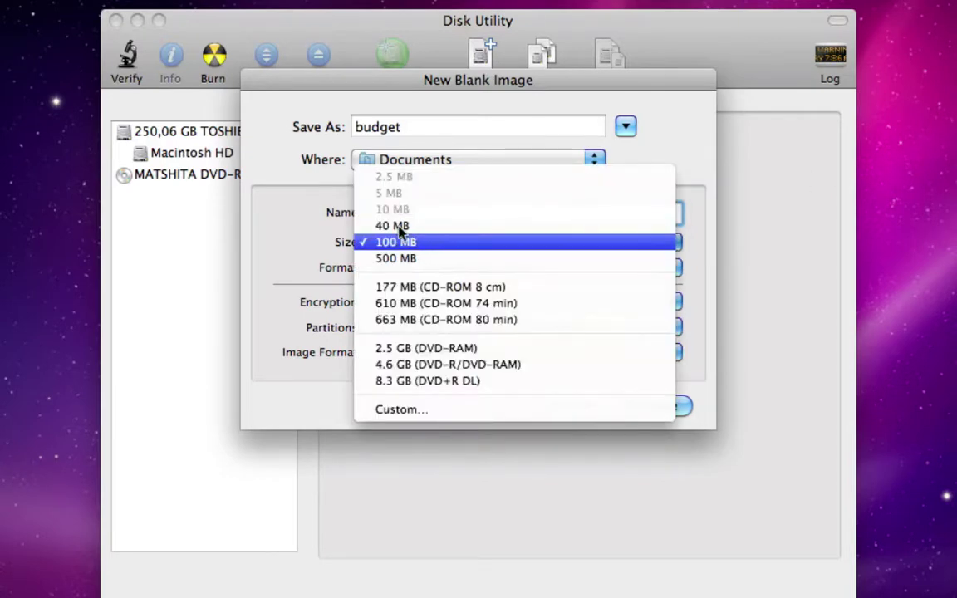
{"action": "left_click", "coordinate": [397, 228]}
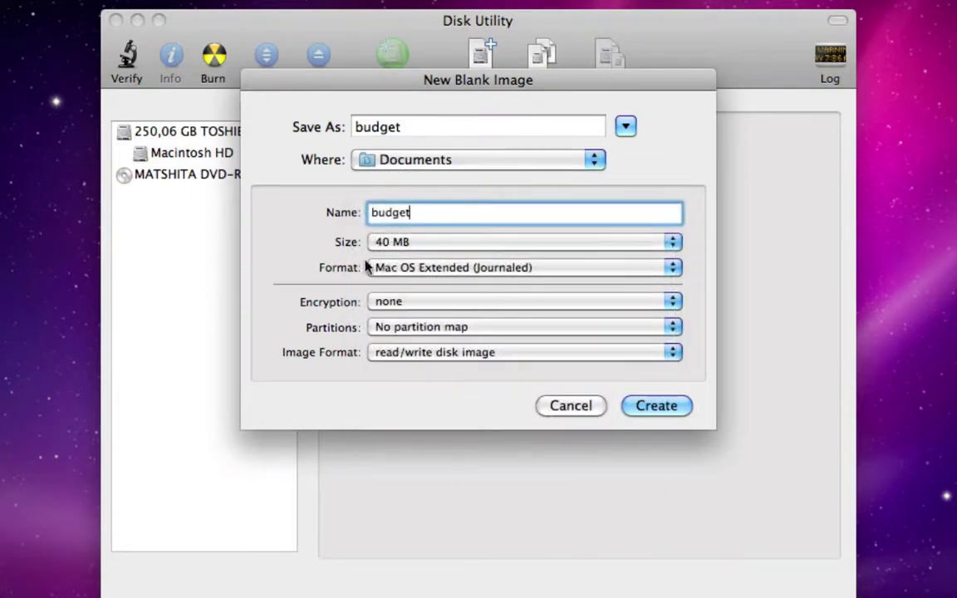
{"action": "left_click", "coordinate": [405, 307]}
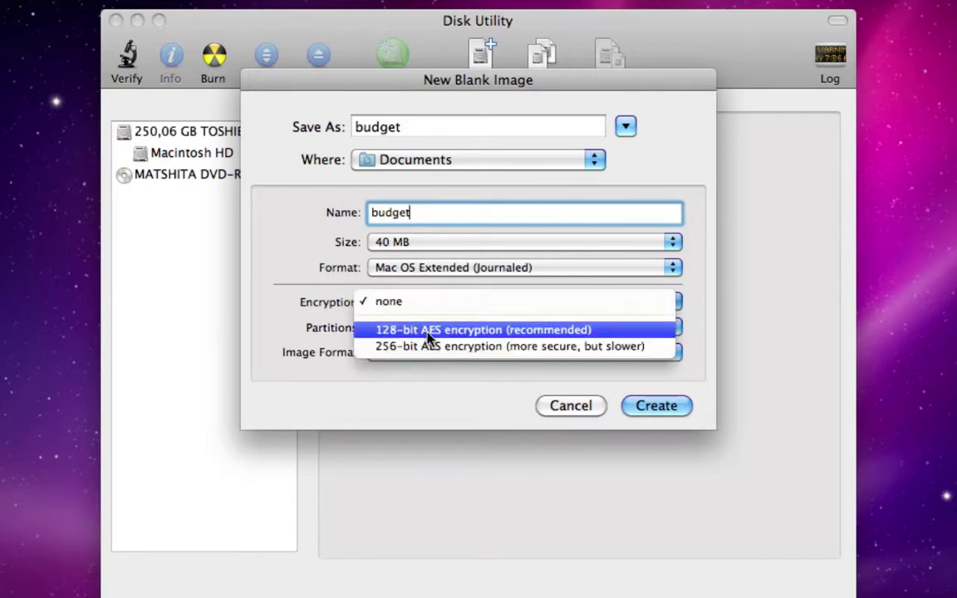
{"action": "left_click", "coordinate": [467, 335]}
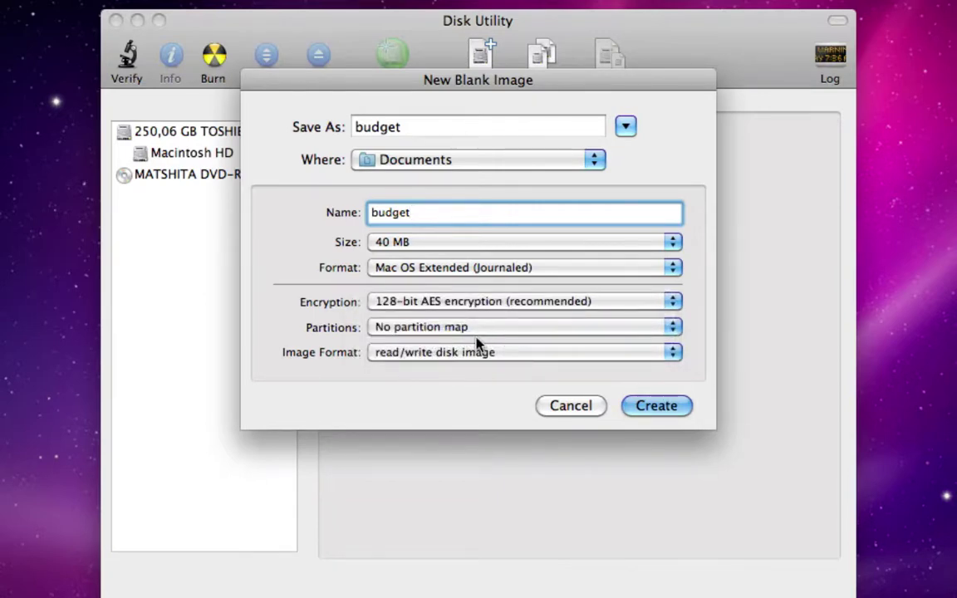
Create budget.dmg with a six-character password that is not remembered in the keychain
{"action": "left_click", "coordinate": [667, 408]}
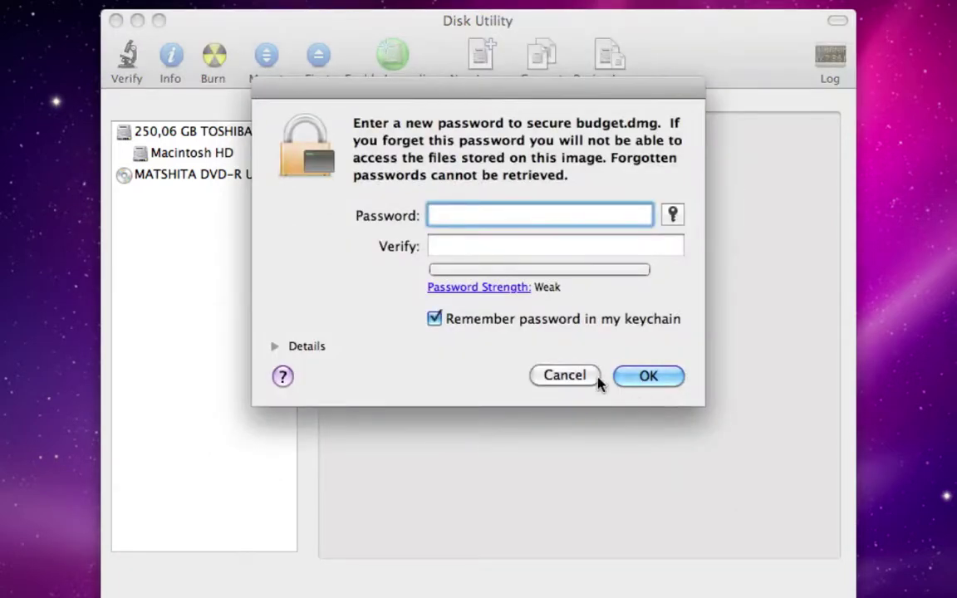
{"action": "type", "text": "abc"}
{"action": "key", "text": "BackSpace"}
{"action": "key", "text": "BackSpace"}
{"action": "key", "text": "BackSpace"}
{"action": "type", "text": "abcdef"}
{"action": "key", "text": "Tab"}
{"action": "type", "text": "abcdef"}
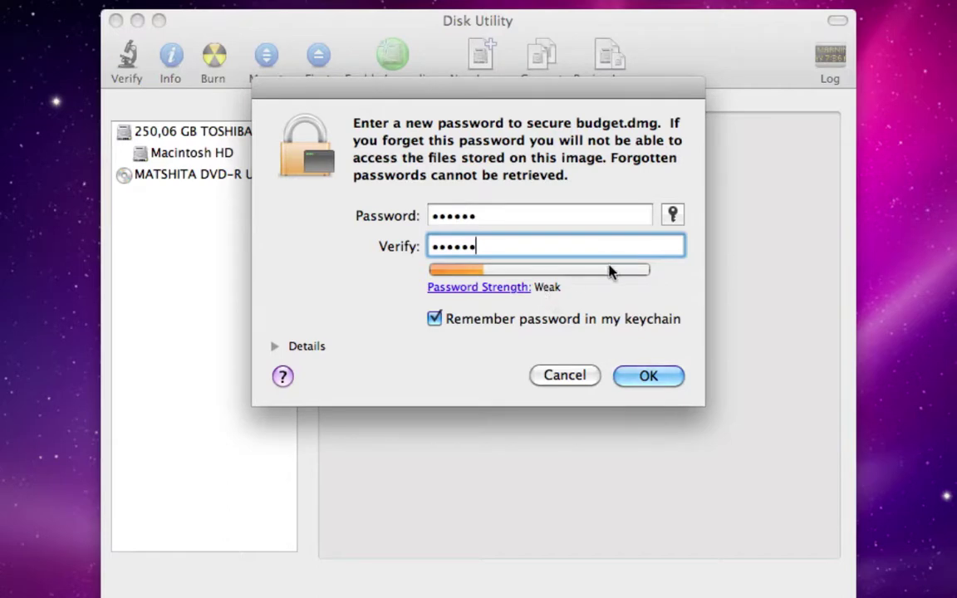
{"action": "left_click", "coordinate": [435, 319]}
{"action": "left_click", "coordinate": [648, 376]}
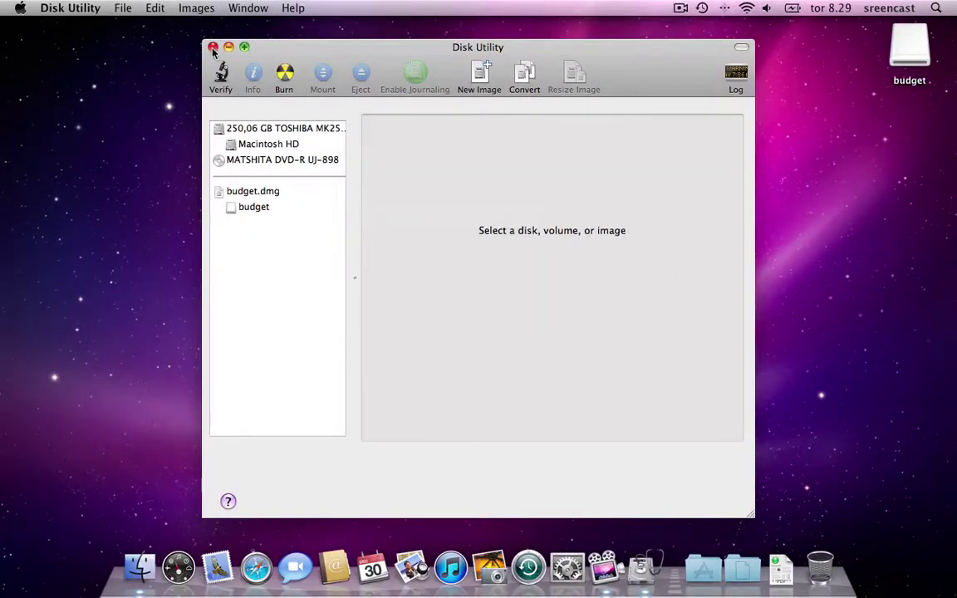
Quit Disk Utility and open the mounted budget disk from the desktop
{"action": "left_click", "coordinate": [212, 47]}
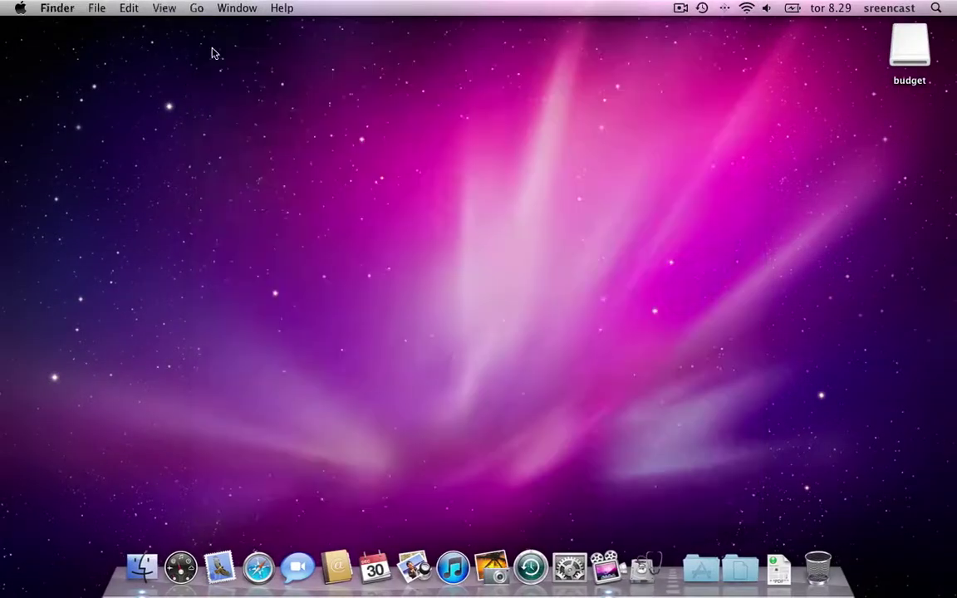
{"action": "double_click", "coordinate": [901, 60]}
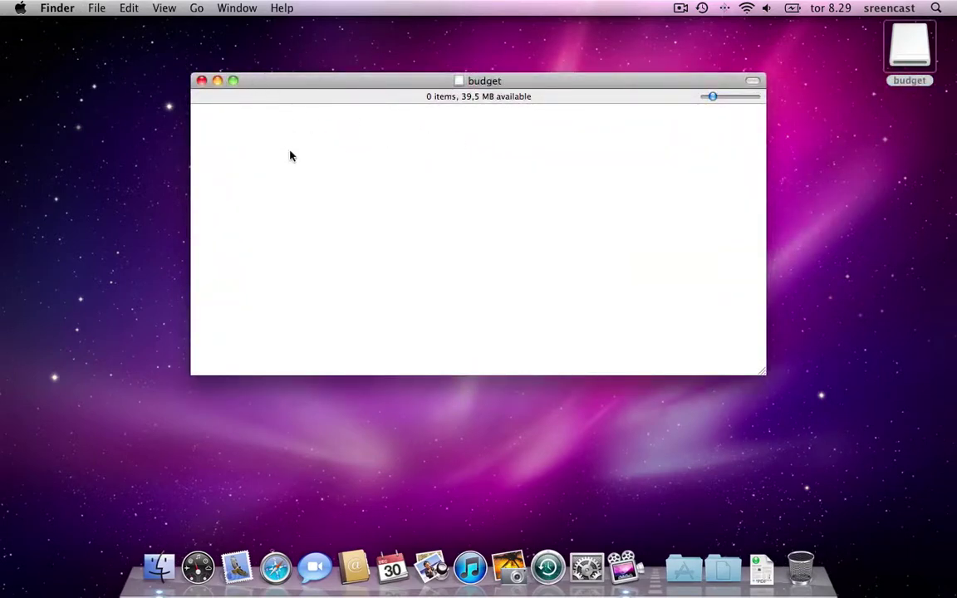
Launch TextEdit and type 'this is a file within my budget disk image'
{"action": "left_click", "coordinate": [195, 12]}
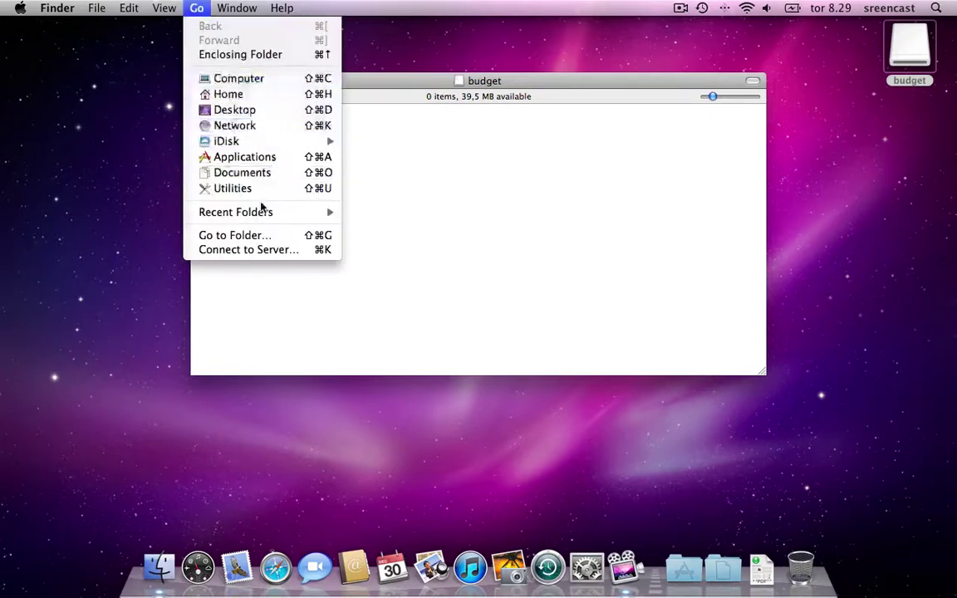
{"action": "left_click", "coordinate": [241, 156]}
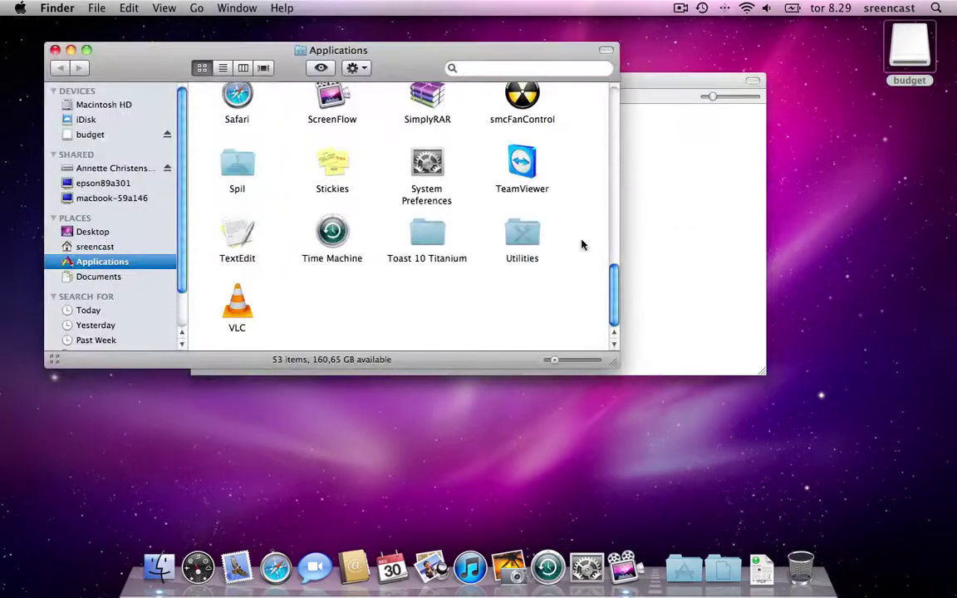
{"action": "double_click", "coordinate": [235, 235]}
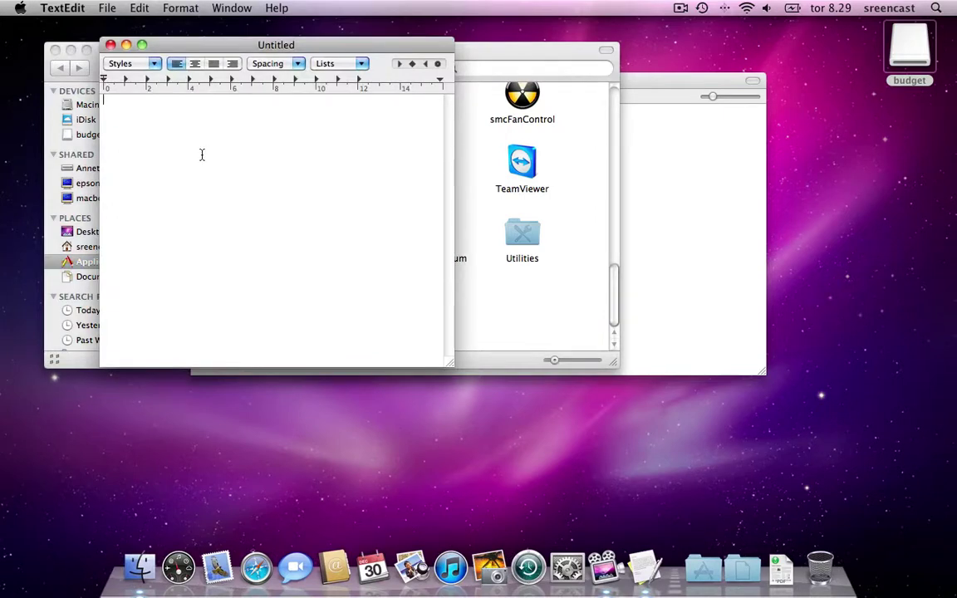
{"action": "type", "text": "this is a file within my budget disk image"}
Save the document as 'private' on the budget disk and close it
{"action": "left_click", "coordinate": [107, 7]}
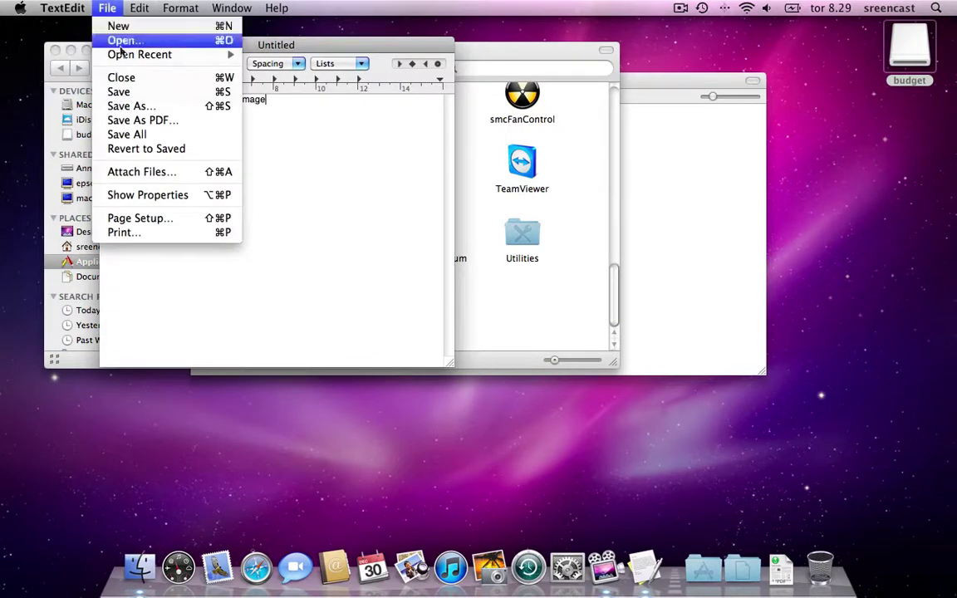
{"action": "left_click", "coordinate": [124, 93]}
{"action": "left_click", "coordinate": [212, 105]}
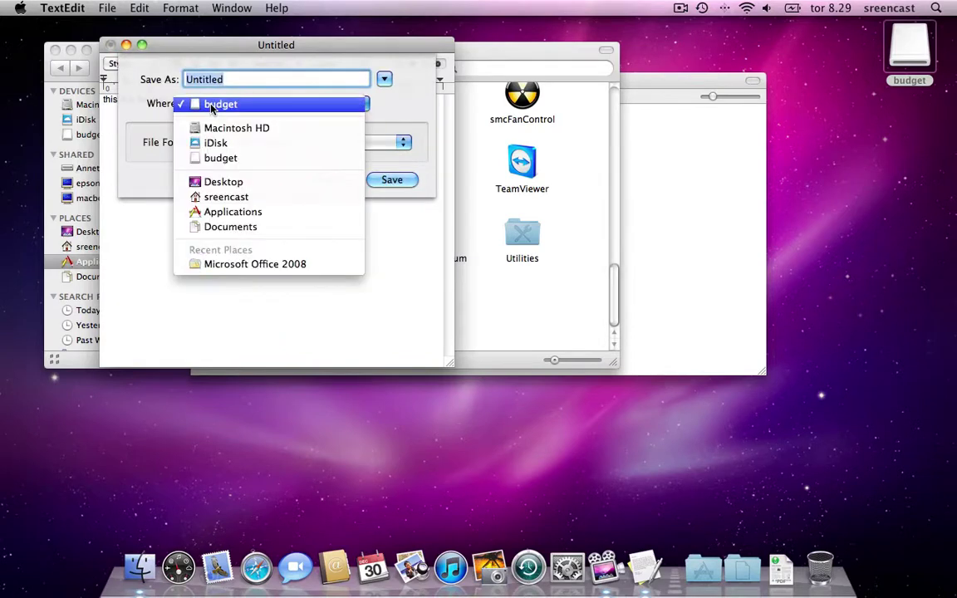
{"action": "left_click", "coordinate": [221, 158]}
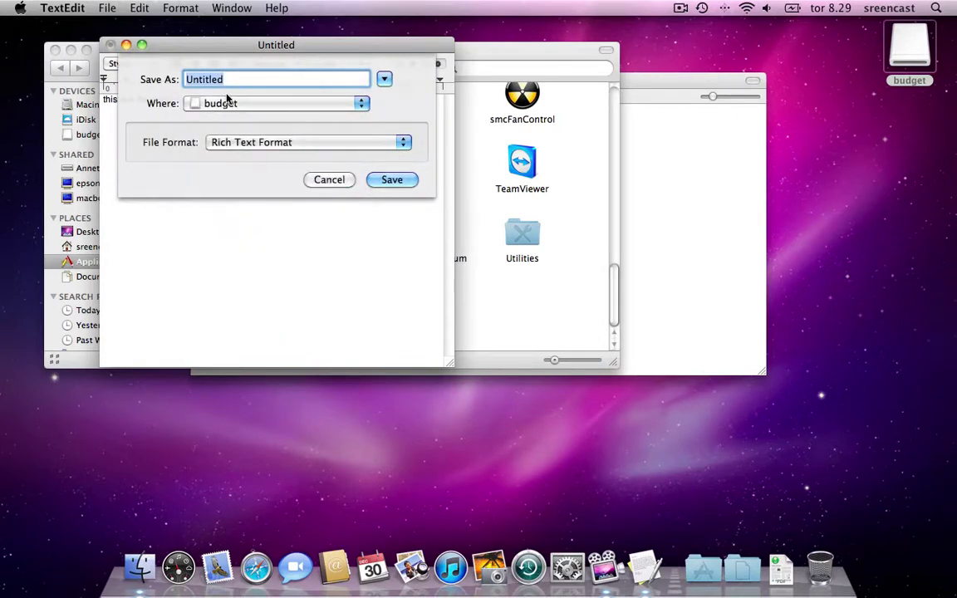
{"action": "type", "text": "private"}
{"action": "left_click", "coordinate": [392, 179]}
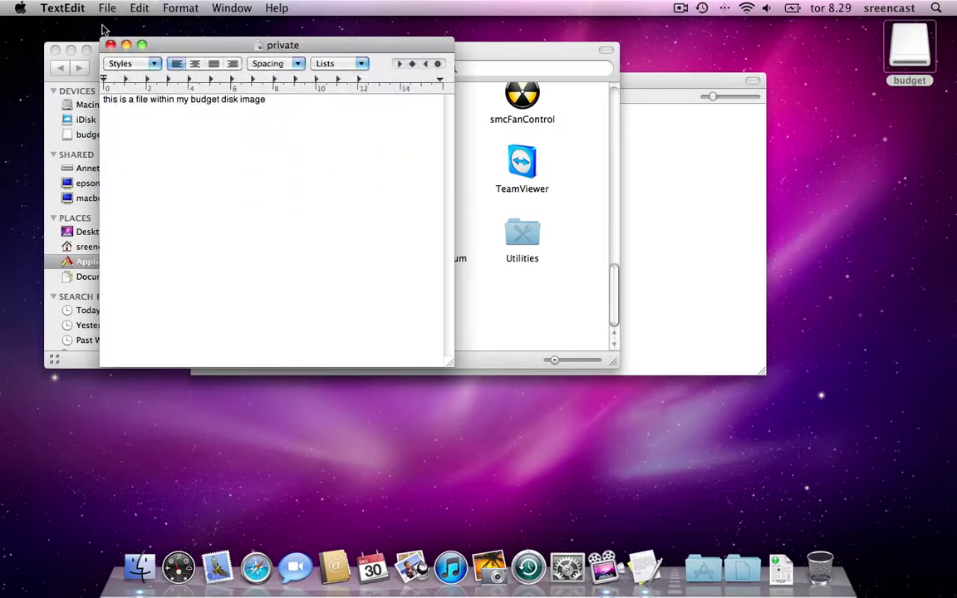
{"action": "left_click", "coordinate": [110, 46]}
Search Spotlight for 'private' to find the file, then clear the search
{"action": "left_click", "coordinate": [55, 50]}
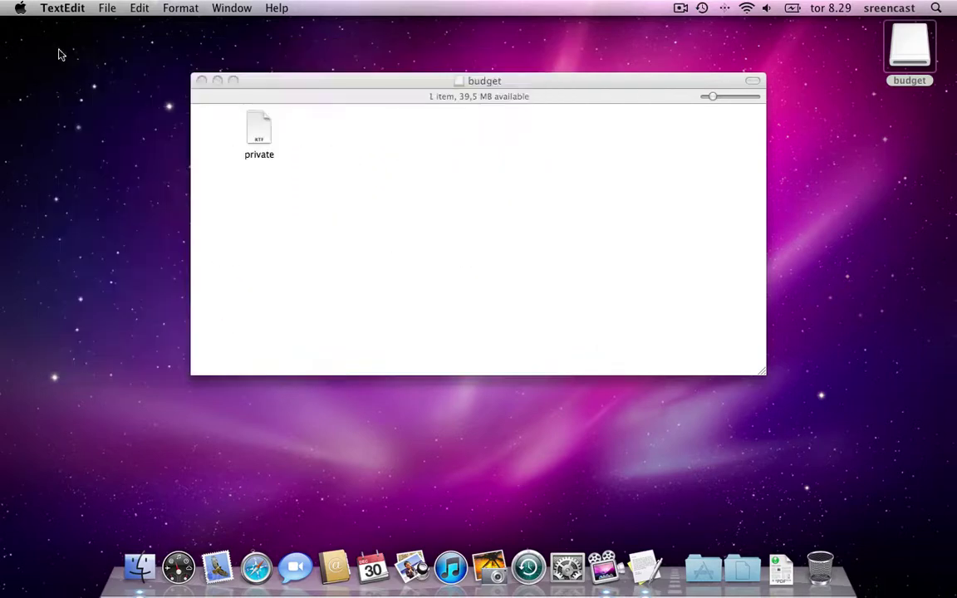
{"action": "left_click", "coordinate": [393, 153]}
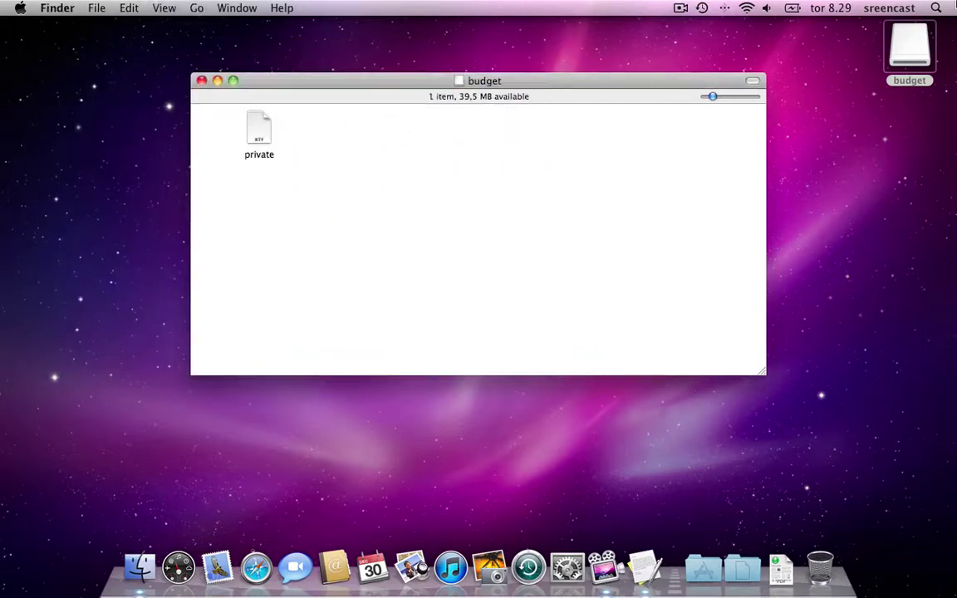
{"action": "key", "text": "super+space"}
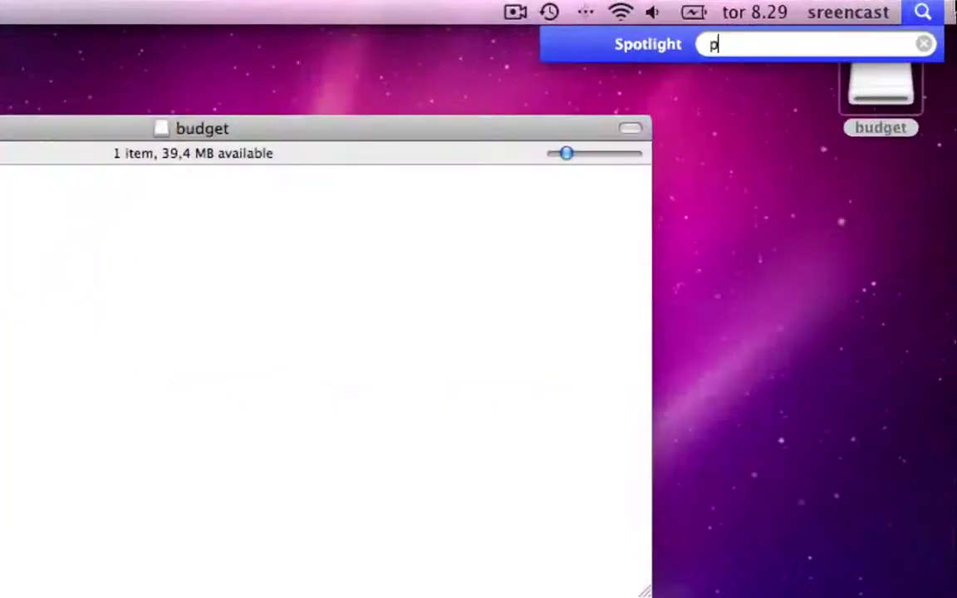
{"action": "type", "text": "private"}
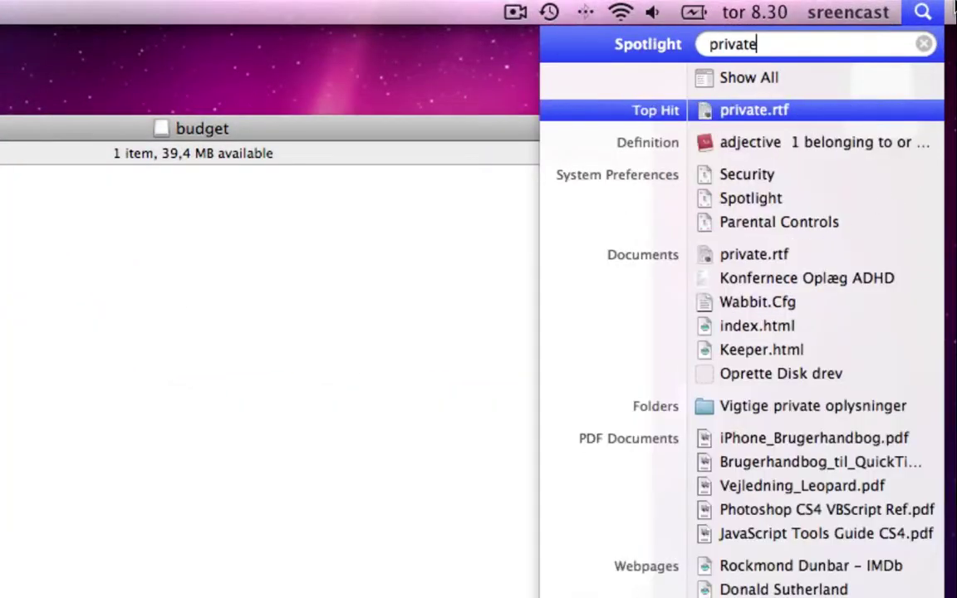
{"action": "left_click", "coordinate": [923, 44]}
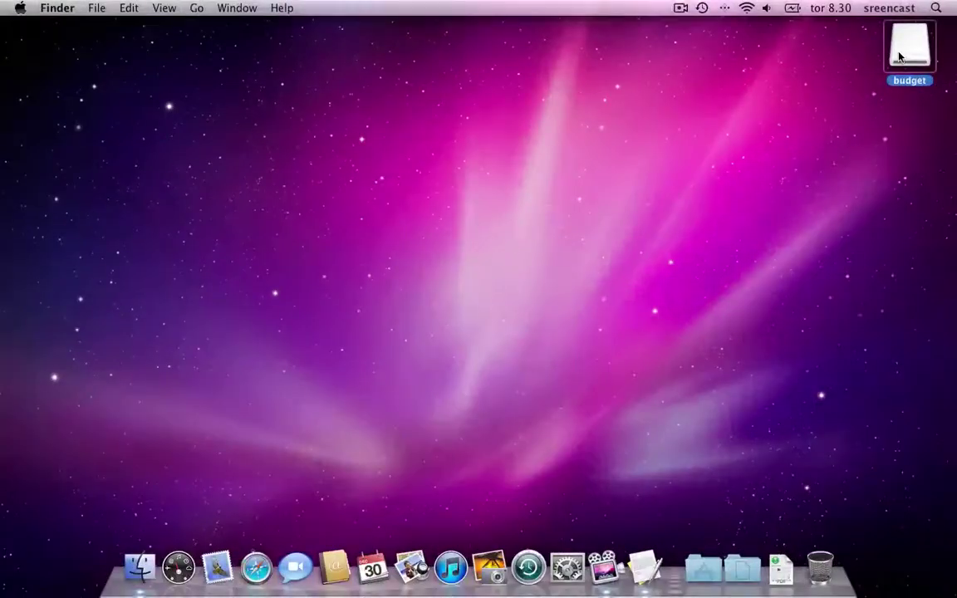
Eject the budget disk by dragging it to the Trash, then search 'private' again and clear it
{"action": "left_click_drag", "start_coordinate": [910, 50], "coordinate": [819, 568]}
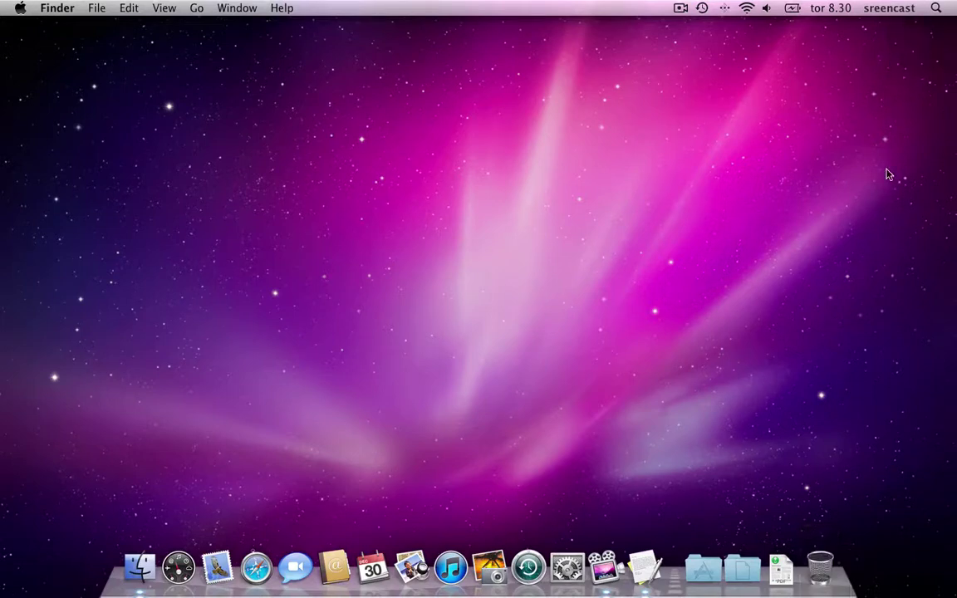
{"action": "left_click", "coordinate": [935, 8]}
{"action": "type", "text": "private"}
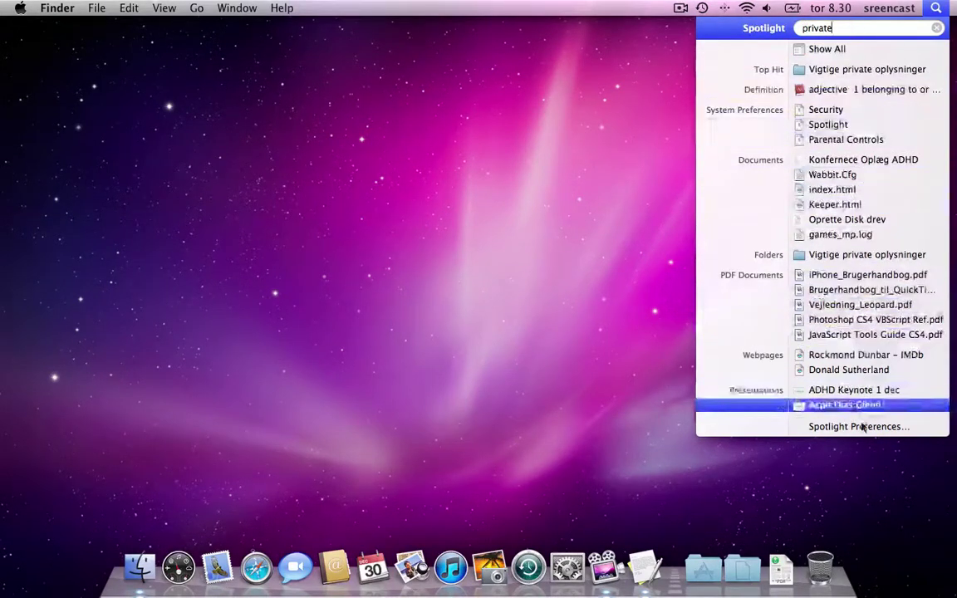
{"action": "left_click", "coordinate": [937, 29]}
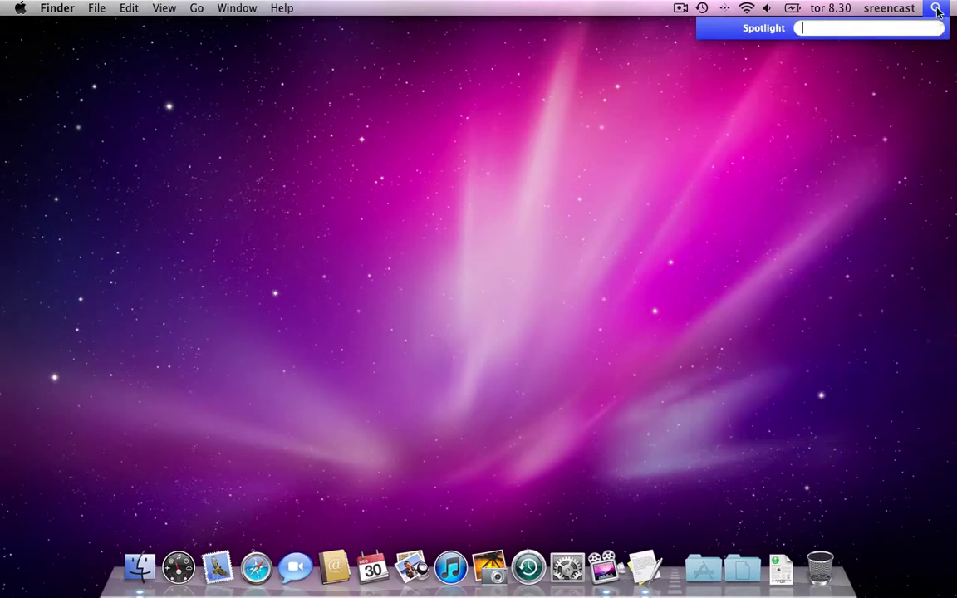
Open budget.dmg from the Documents stack, enter its password (retrying once), and open the disk
{"action": "left_click", "coordinate": [742, 567]}
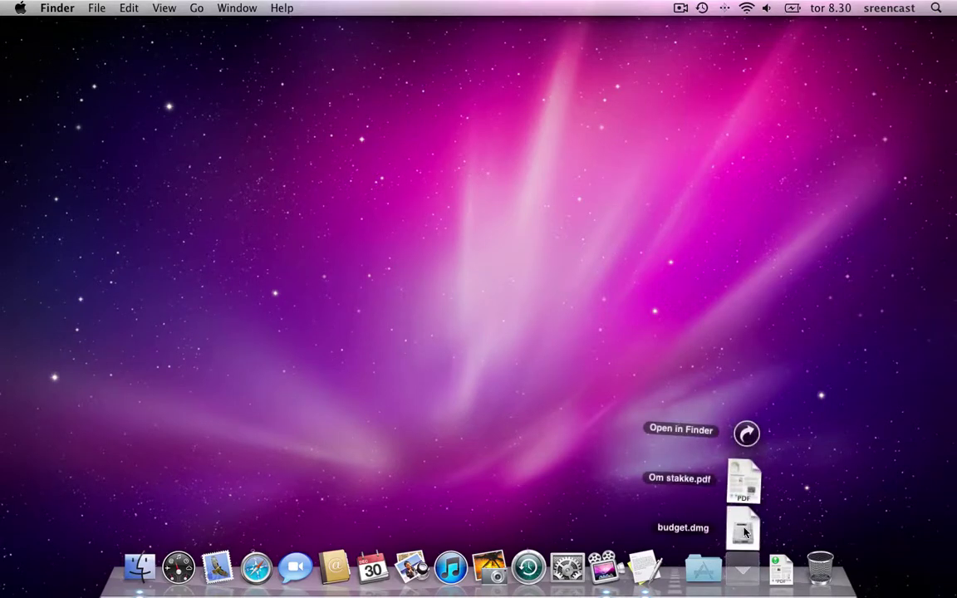
{"action": "left_click", "coordinate": [745, 541]}
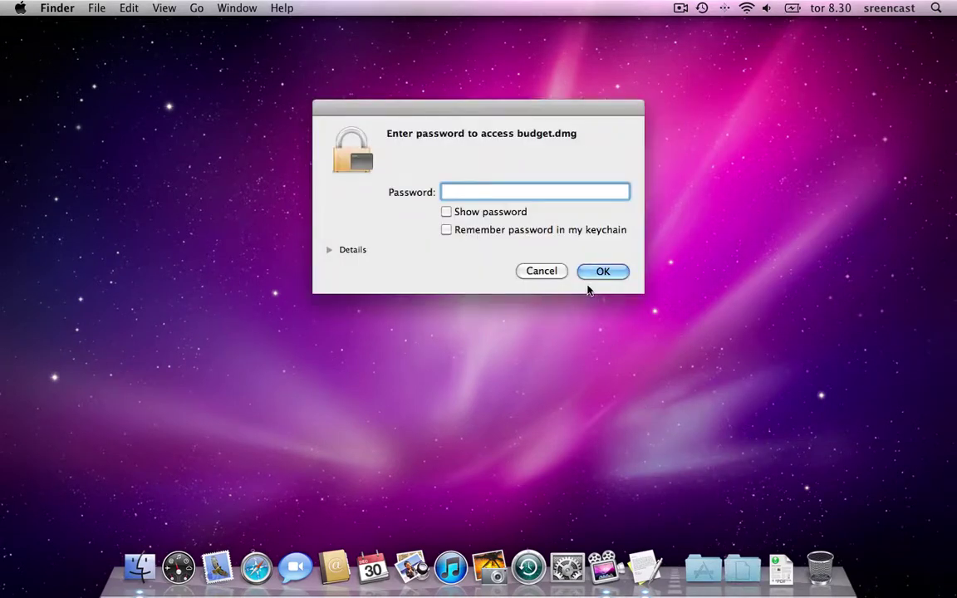
{"action": "type", "text": "•••••••"}
{"action": "left_click", "coordinate": [540, 271]}
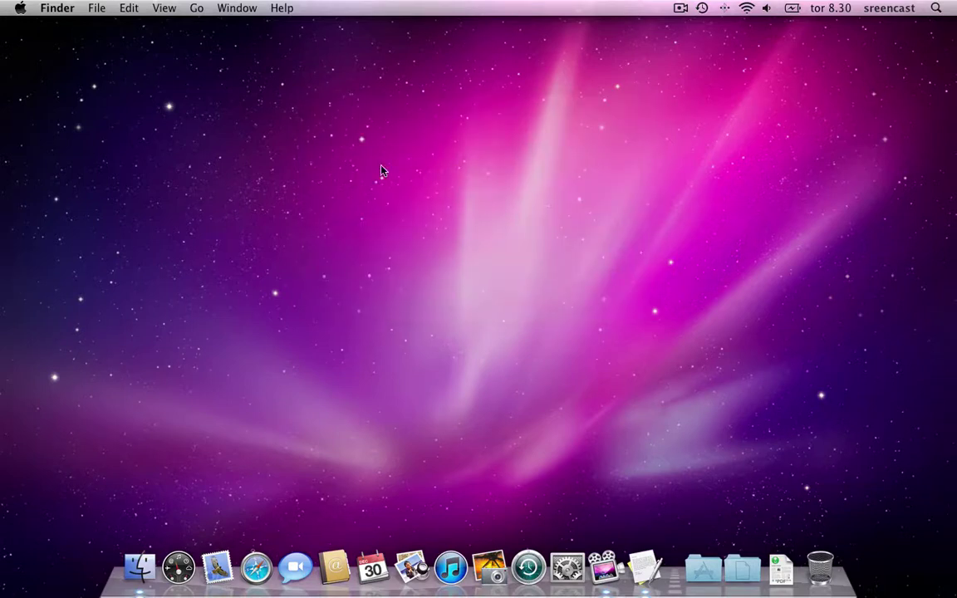
{"action": "type", "text": "••••••"}
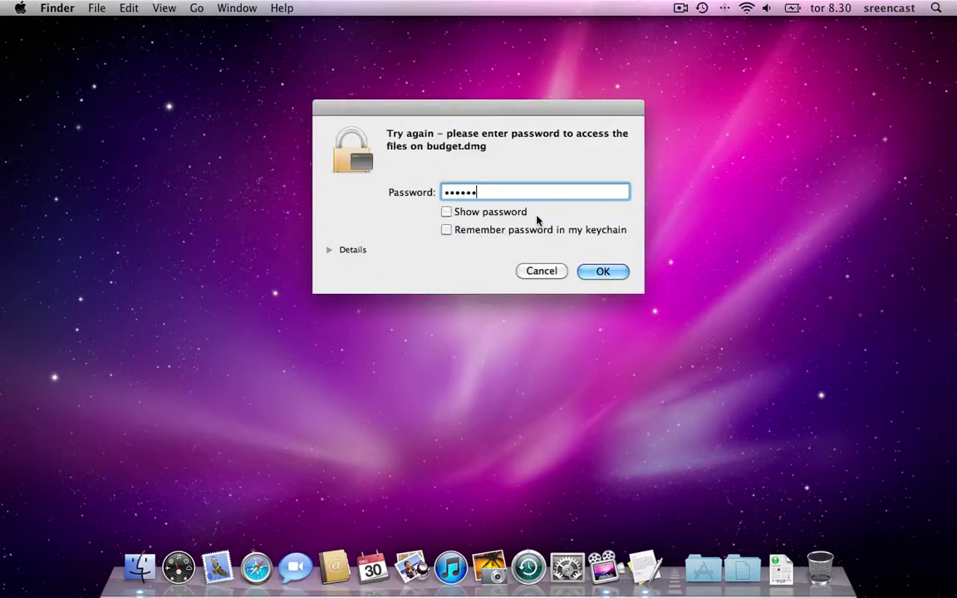
{"action": "left_click", "coordinate": [616, 276]}
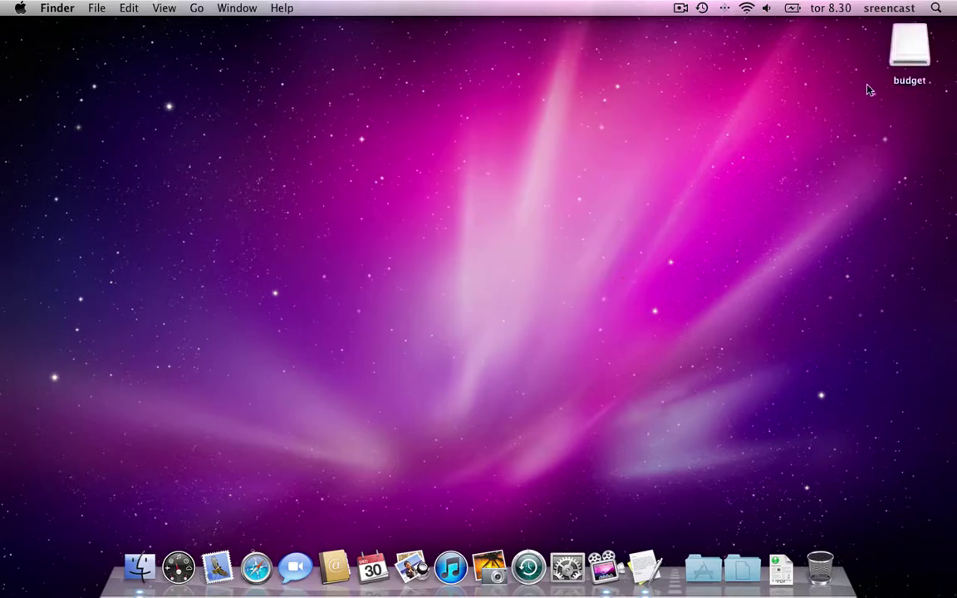
{"action": "double_click", "coordinate": [909, 51]}
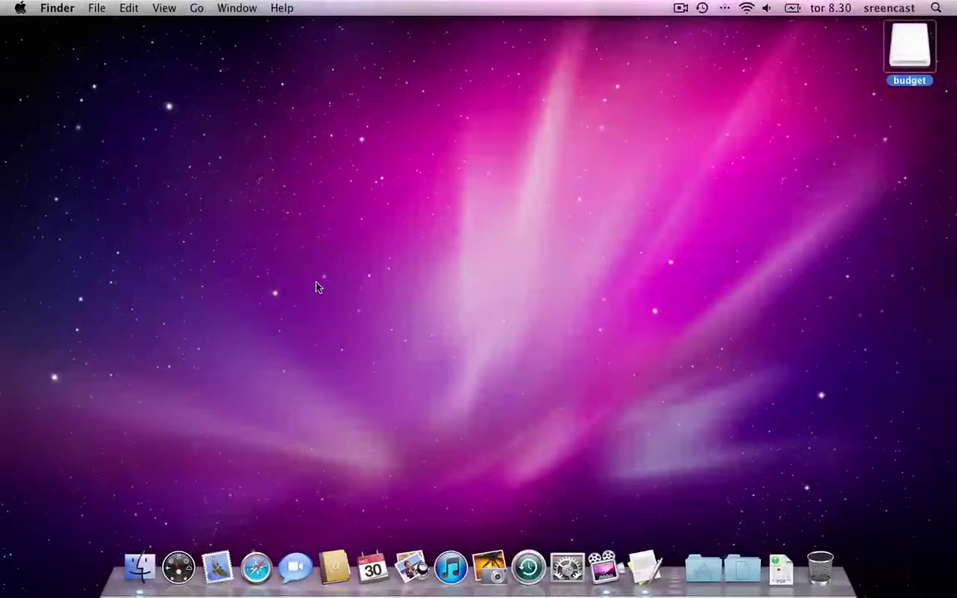
Eject the budget disk and launch Disk Utility from the Utilities folder
{"action": "left_click", "coordinate": [207, 6]}
{"action": "left_click", "coordinate": [237, 188]}
{"action": "double_click", "coordinate": [664, 314]}
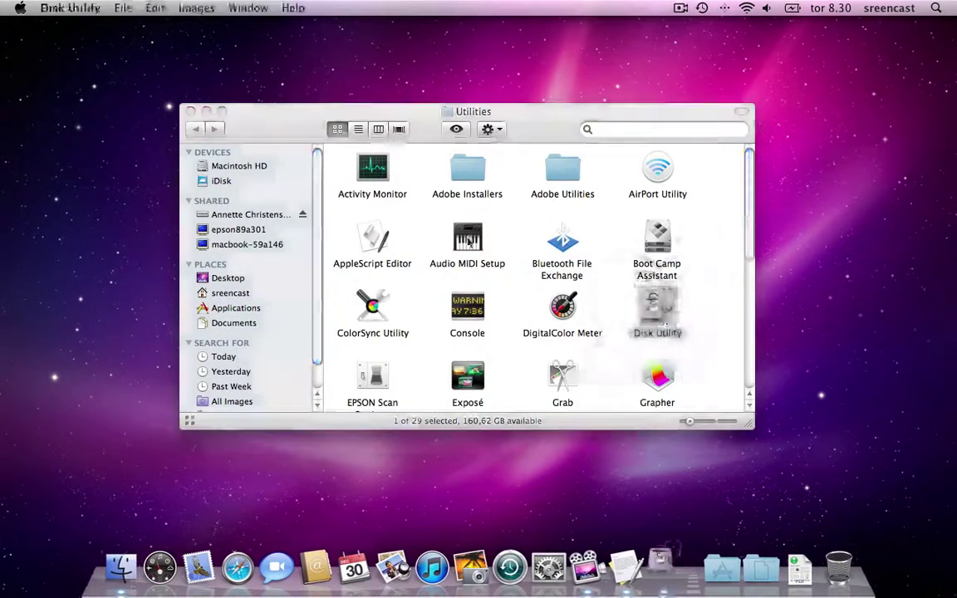
{"action": "left_click", "coordinate": [189, 112]}
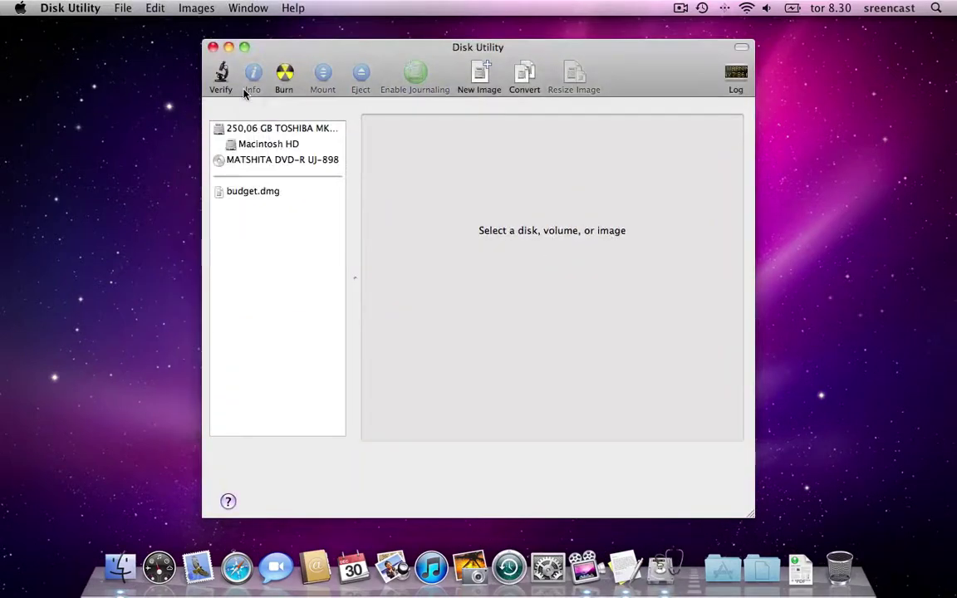
Resize budget.dmg to 100 MB after unlocking it with its password
{"action": "left_click", "coordinate": [193, 7]}
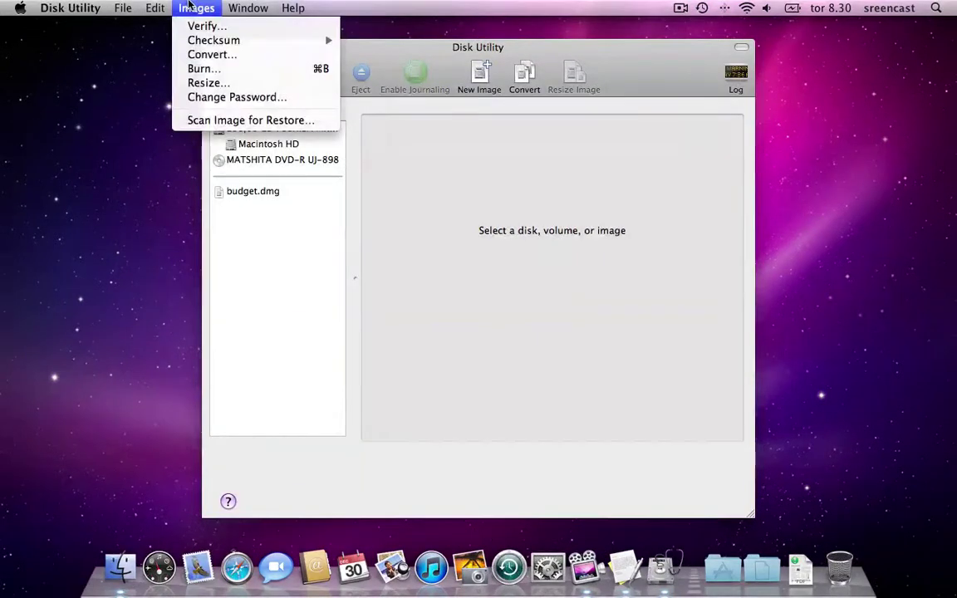
{"action": "left_click", "coordinate": [224, 83]}
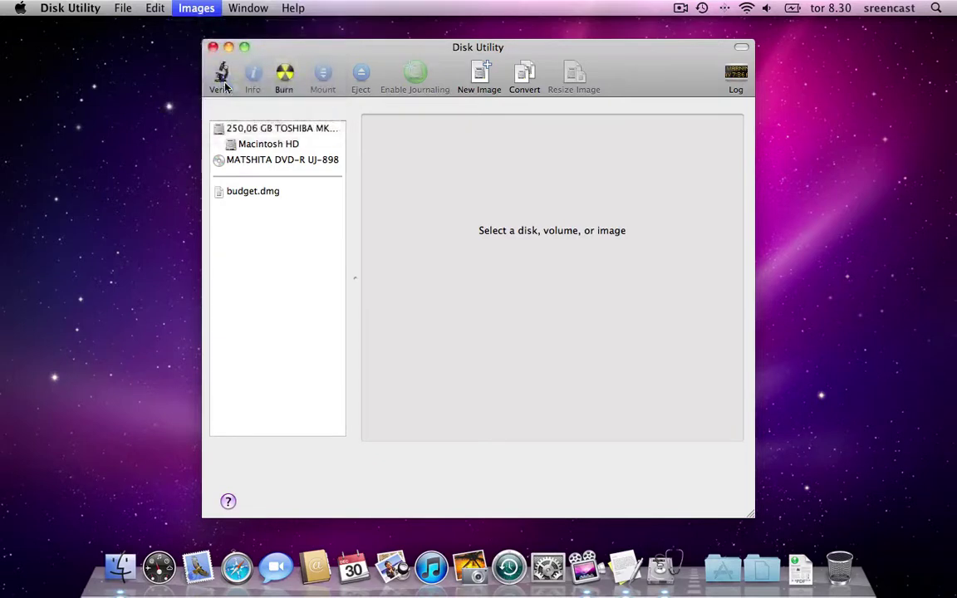
{"action": "left_click", "coordinate": [434, 129]}
{"action": "left_click", "coordinate": [635, 355]}
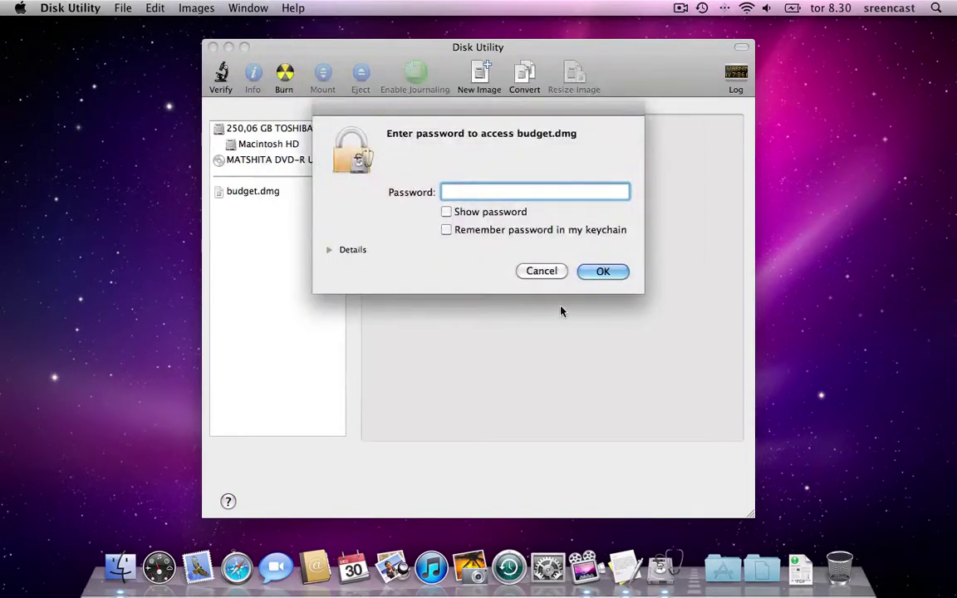
{"action": "type", "text": "••••••"}
{"action": "left_click", "coordinate": [599, 271]}
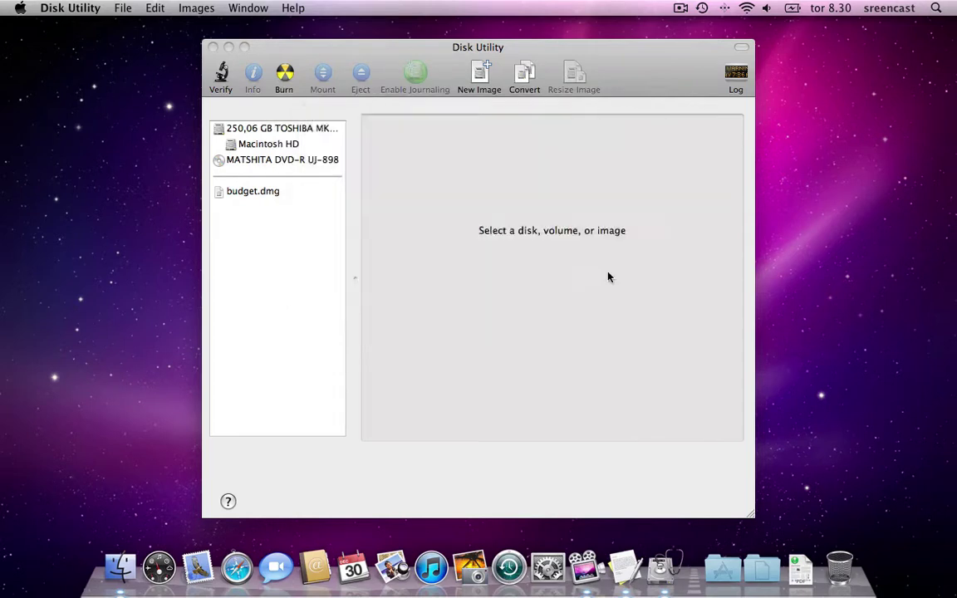
{"action": "left_click", "coordinate": [549, 169]}
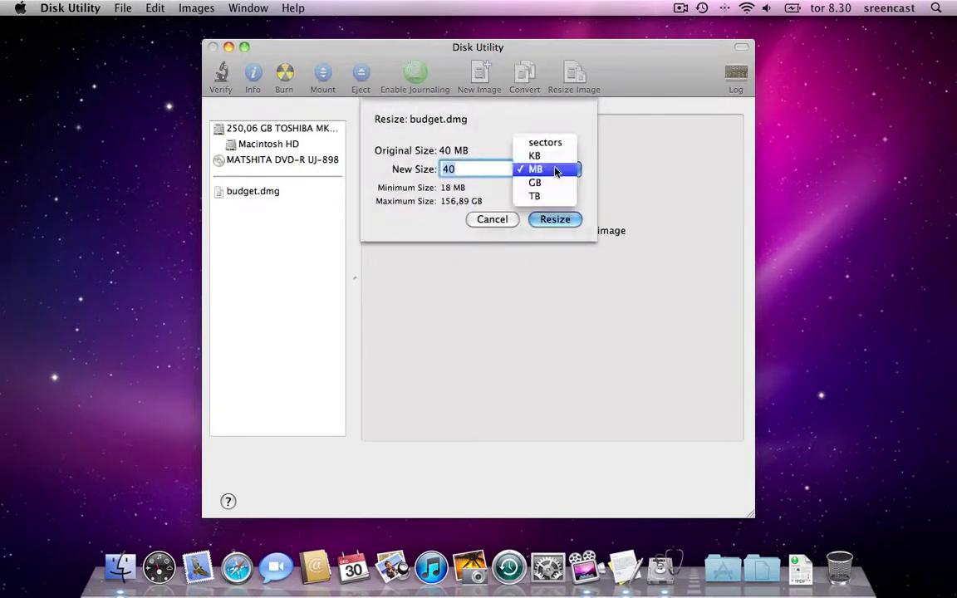
{"action": "left_click", "coordinate": [512, 171]}
{"action": "type", "text": "100"}
{"action": "left_click", "coordinate": [554, 219]}
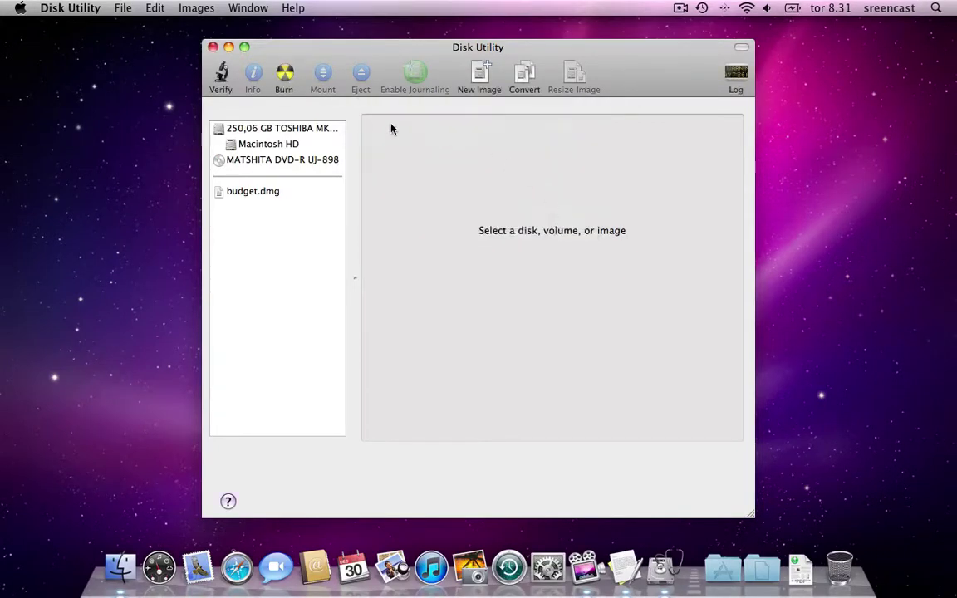
Quit Disk Utility and open budget.dmg from the Downloads stack
{"action": "left_click", "coordinate": [213, 47]}
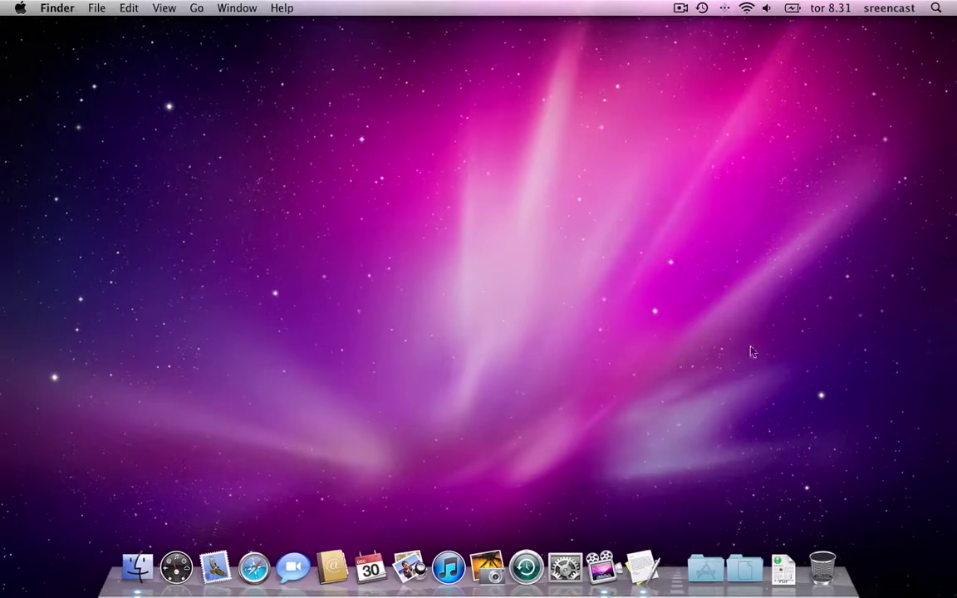
{"action": "left_click", "coordinate": [747, 576]}
{"action": "left_click", "coordinate": [742, 527]}
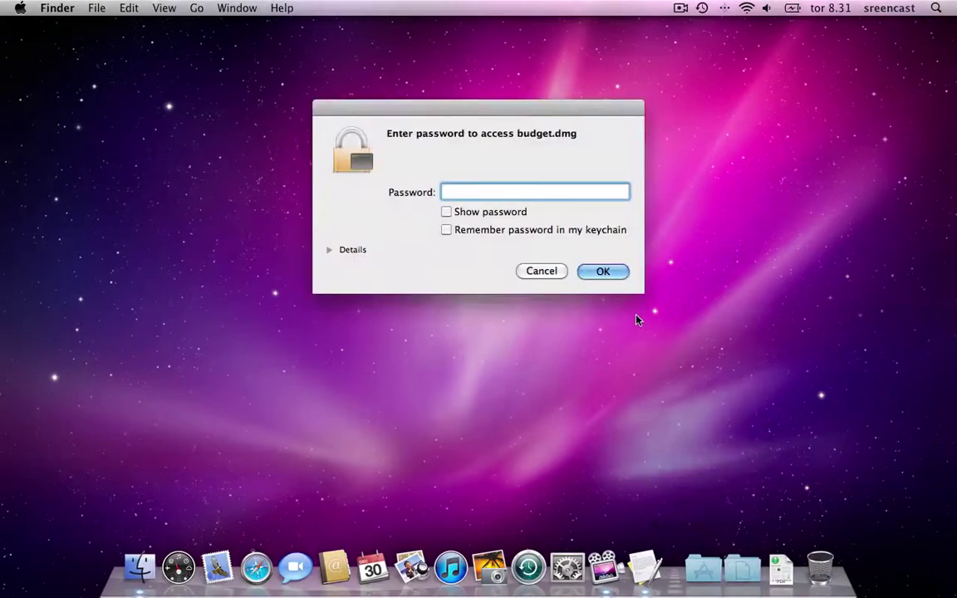
Enter the disk image password to mount the budget disk, then open it
{"action": "type", "text": "•••••••"}
{"action": "key", "text": "Return"}
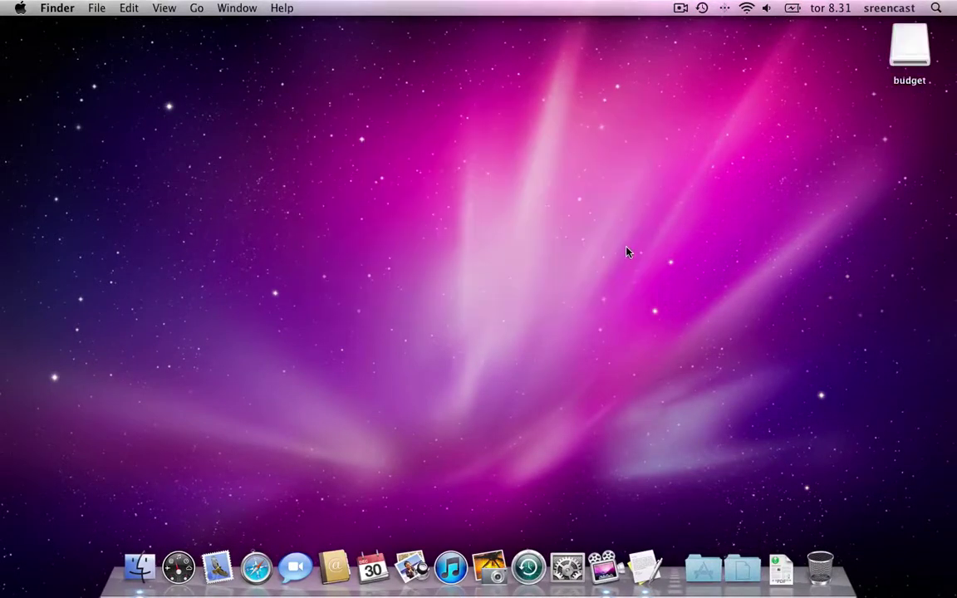
{"action": "double_click", "coordinate": [889, 48]}
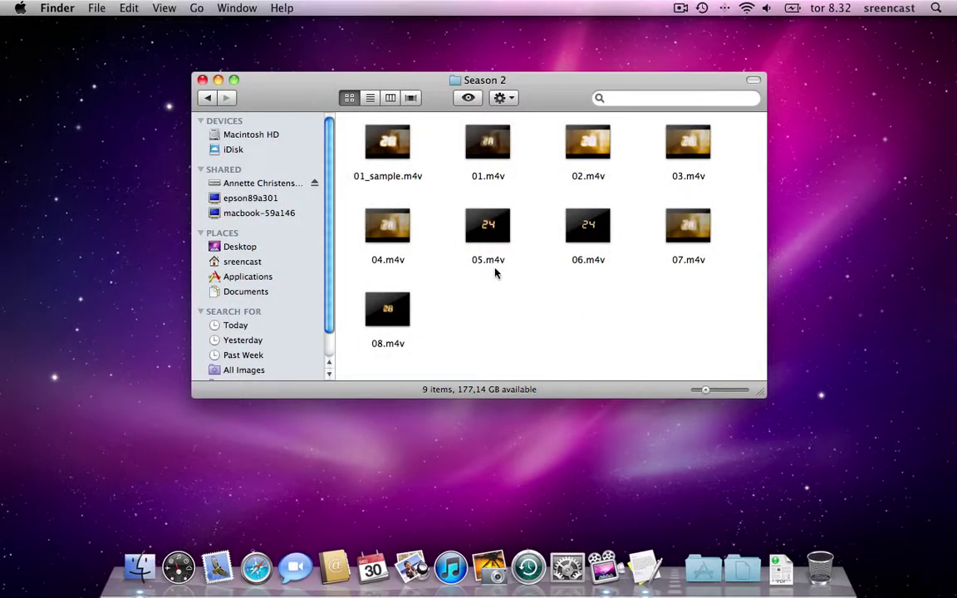
{"action": "left_click_drag", "start_coordinate": [540, 96], "coordinate": [519, 87]}
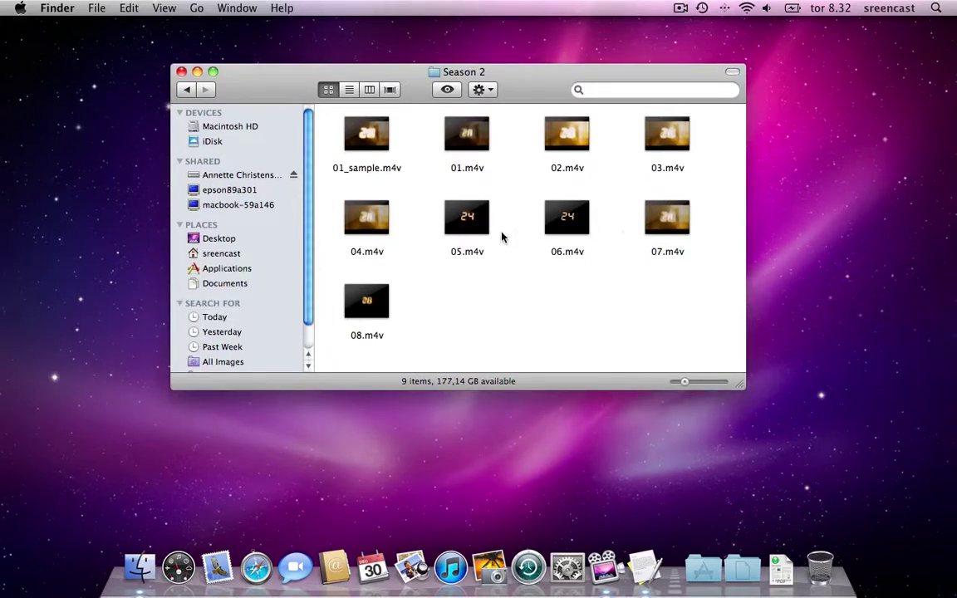
{"action": "left_click_drag", "start_coordinate": [539, 92], "coordinate": [544, 98]}
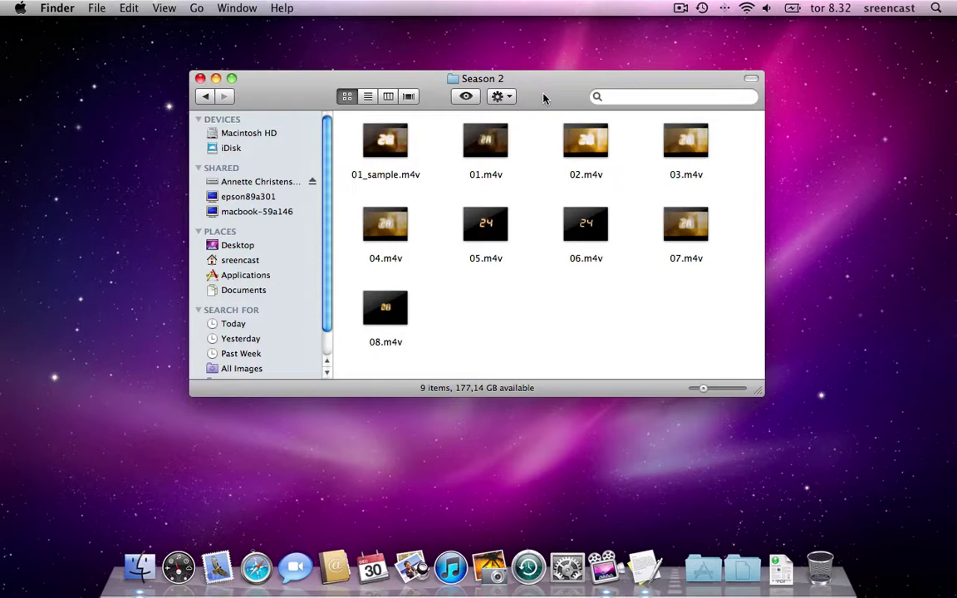
{"action": "left_click_drag", "start_coordinate": [544, 99], "coordinate": [531, 88]}
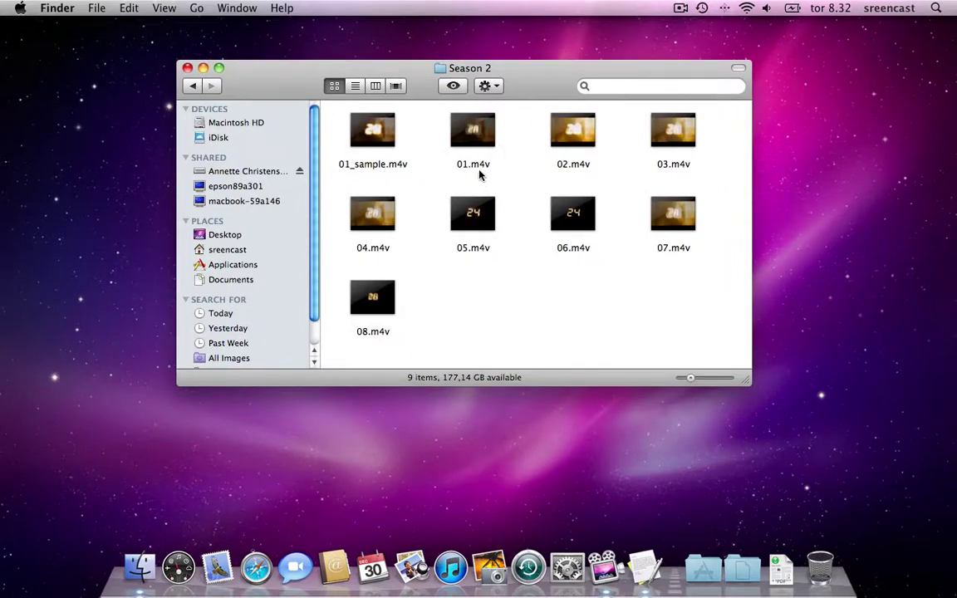
Bring up the Get Info panel for 01.m4v and expand its Open with section
{"action": "right_click", "coordinate": [489, 141]}
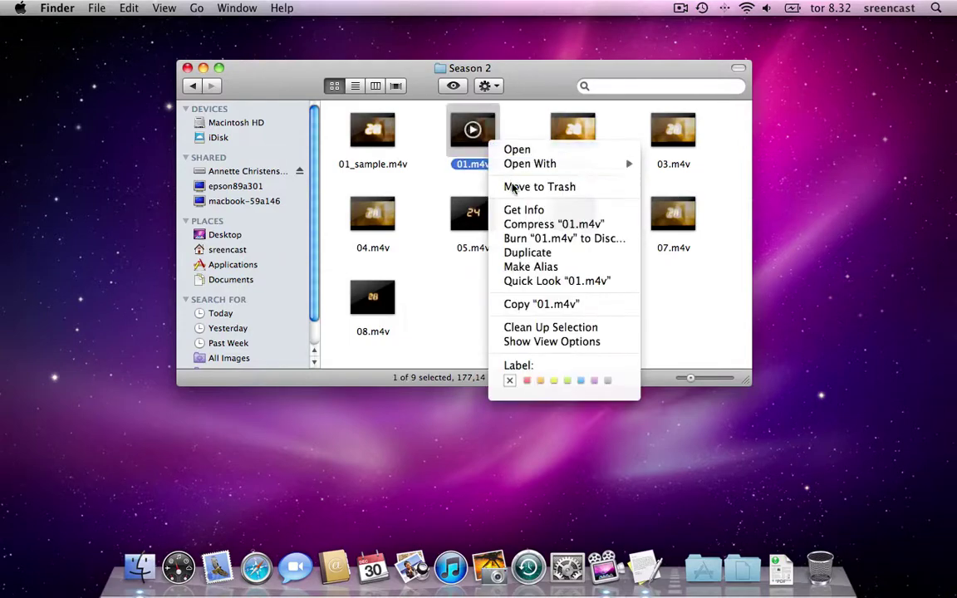
{"action": "left_click", "coordinate": [513, 210]}
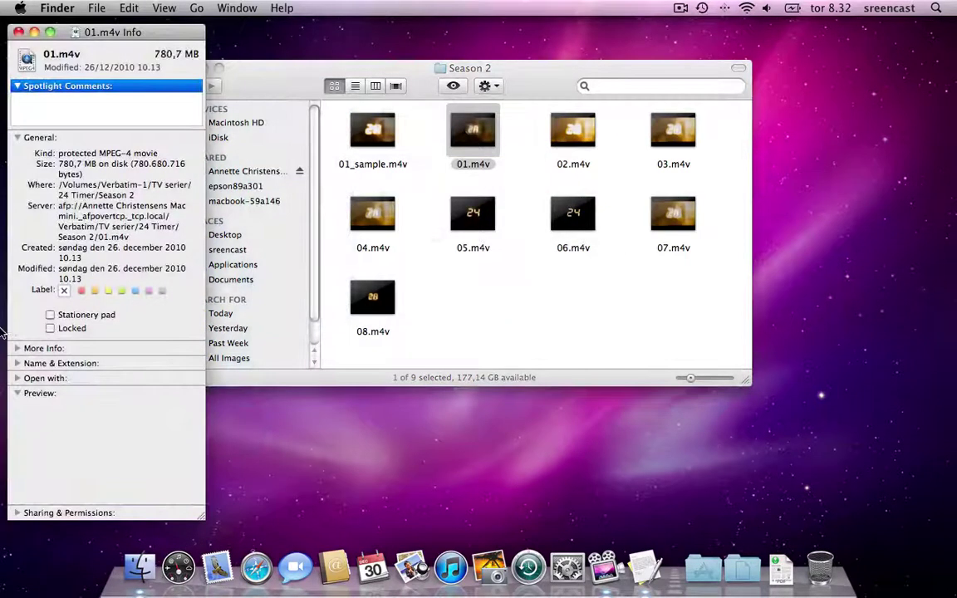
{"action": "left_click", "coordinate": [44, 366]}
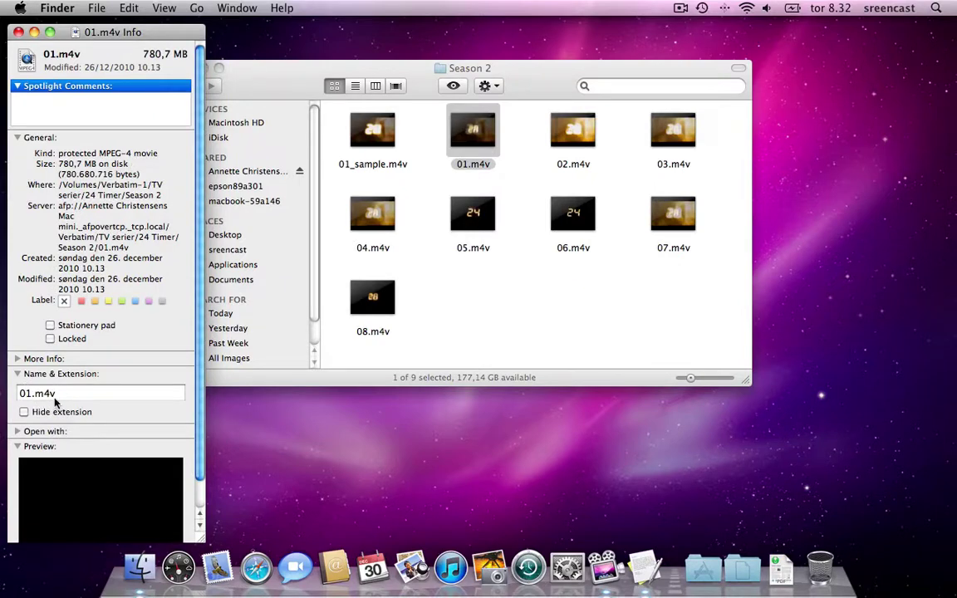
{"action": "left_click", "coordinate": [18, 375]}
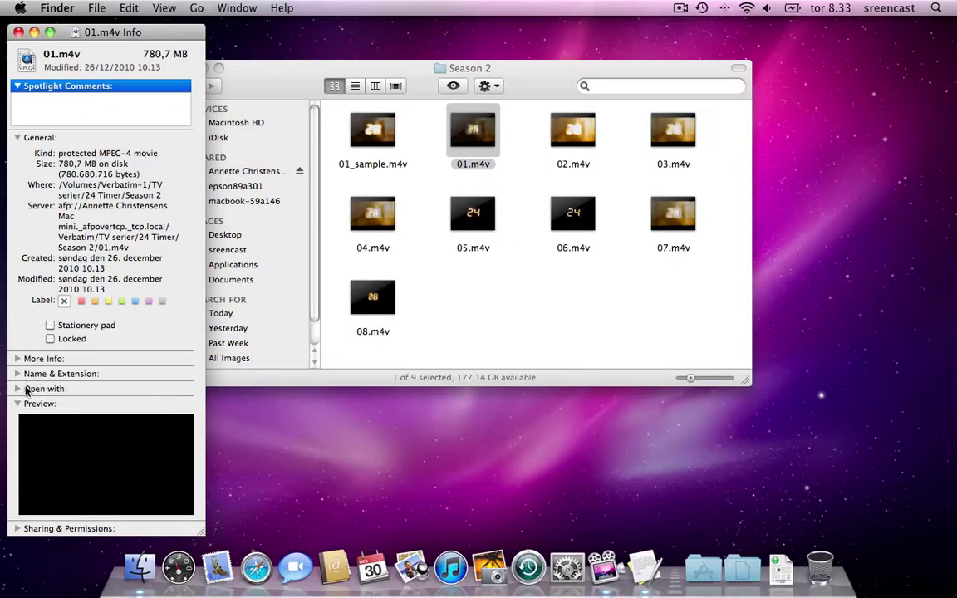
{"action": "left_click", "coordinate": [18, 388]}
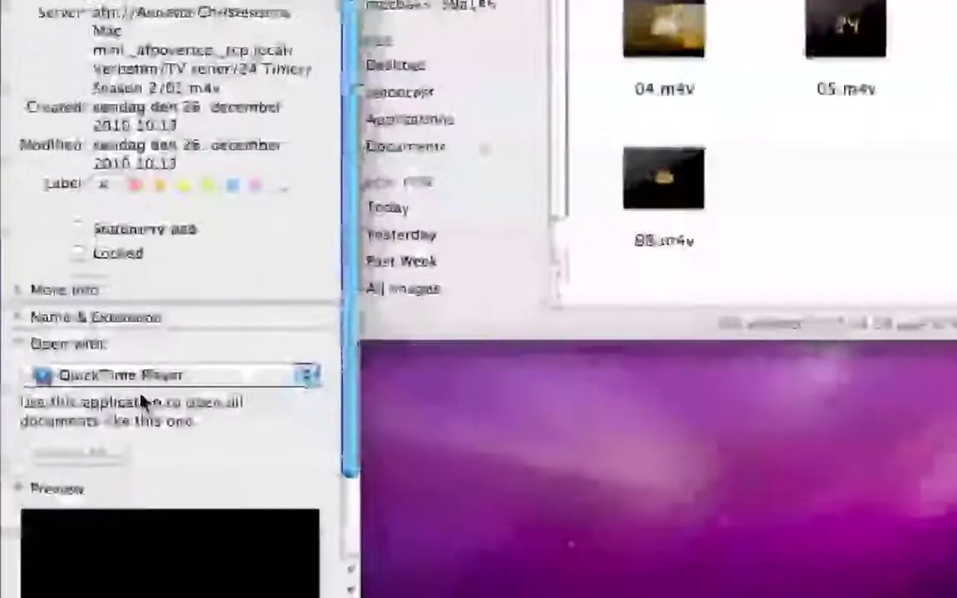
Choose VLC as the opening app and apply it to all .m4v files
{"action": "left_click", "coordinate": [85, 411]}
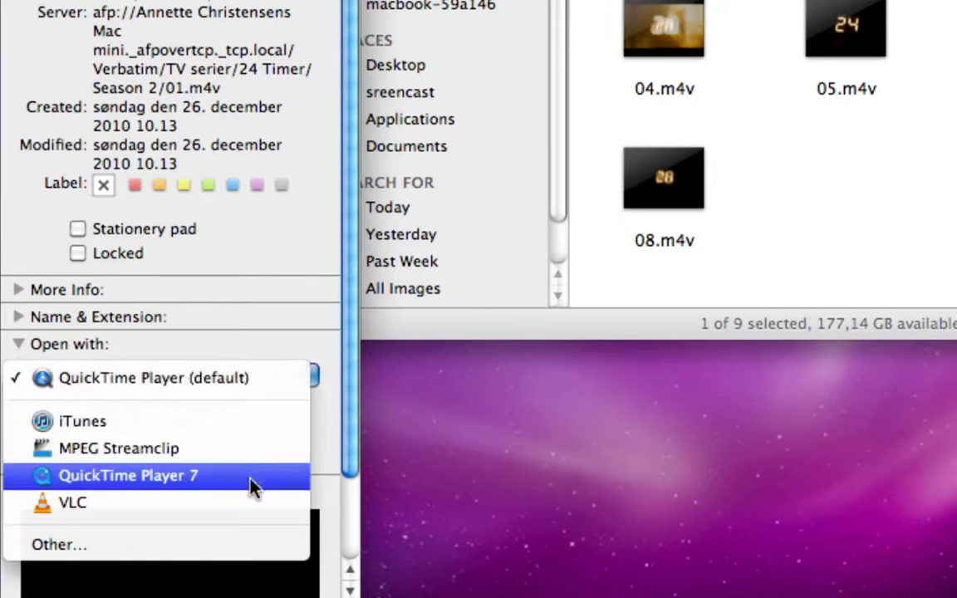
{"action": "left_click", "coordinate": [252, 501]}
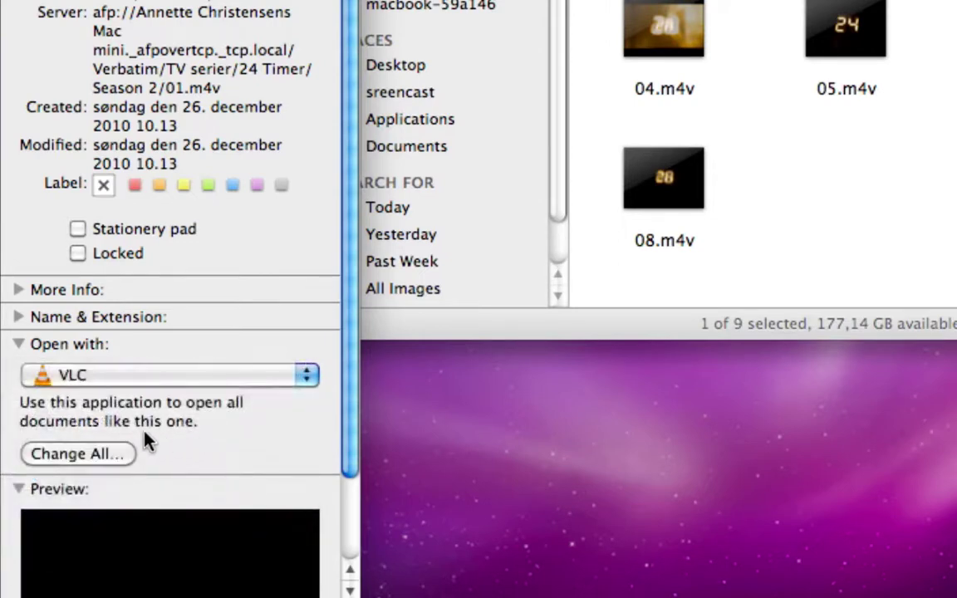
{"action": "left_click", "coordinate": [87, 436]}
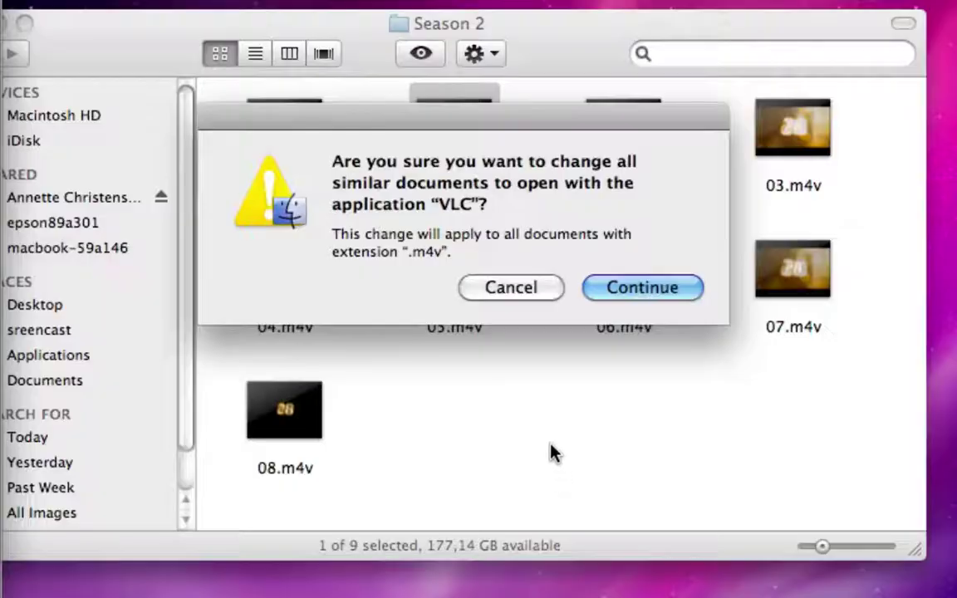
{"action": "left_click", "coordinate": [655, 289]}
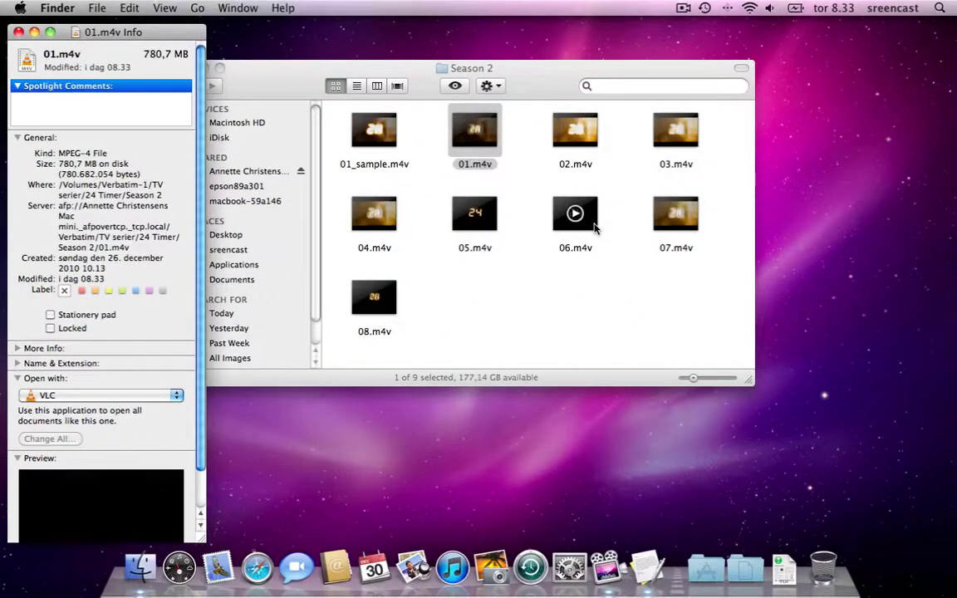
{"action": "mouse_move", "coordinate": [596, 147]}
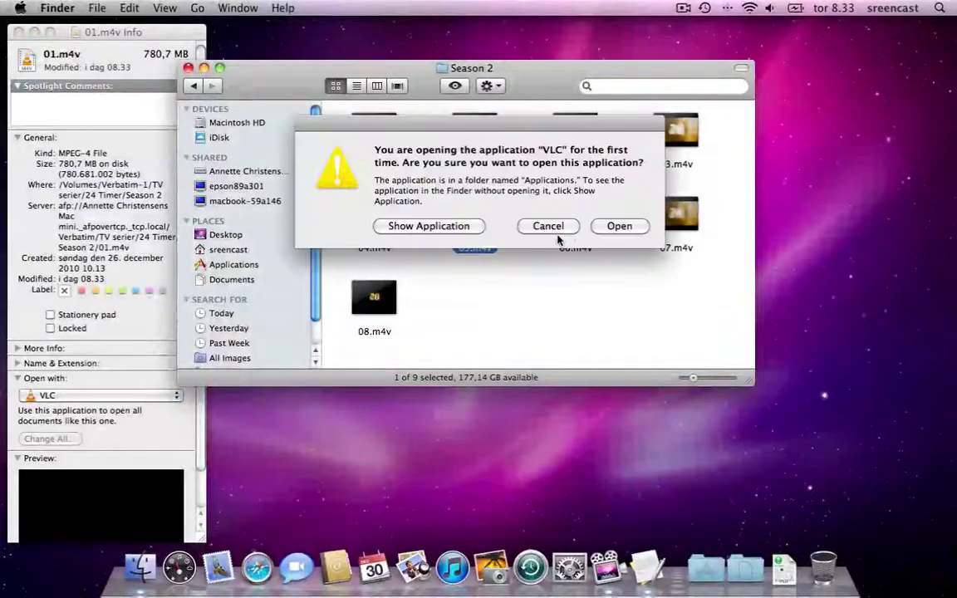
Allow VLC's first launch so 05.m4v plays, then close the video and quit VLC
{"action": "left_click", "coordinate": [619, 227]}
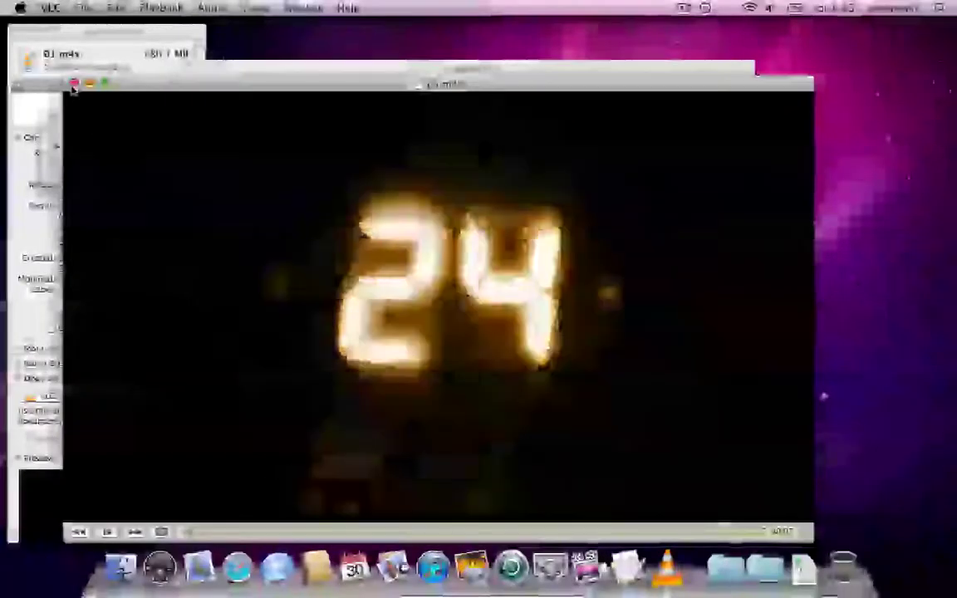
{"action": "left_click", "coordinate": [74, 83]}
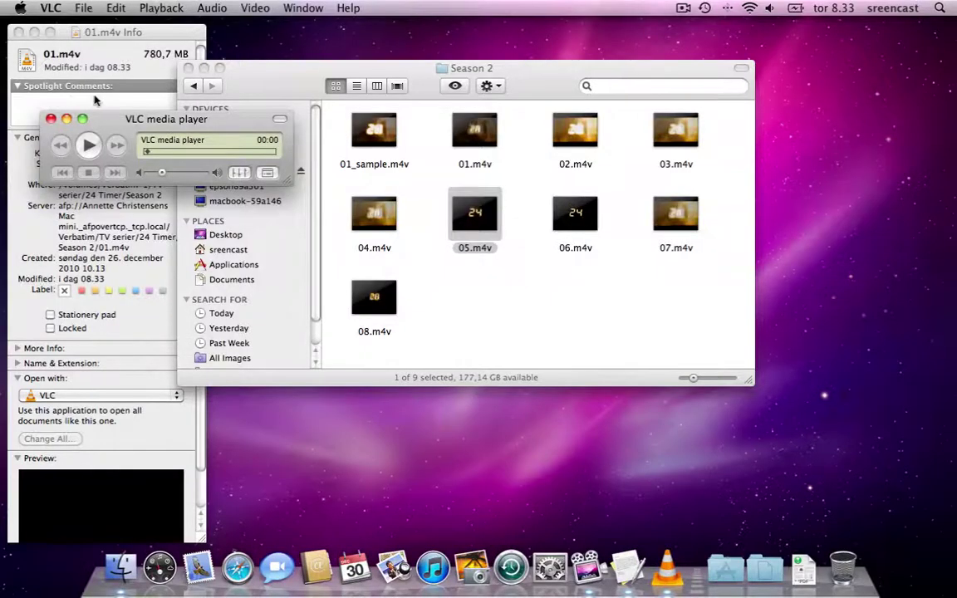
{"action": "left_click", "coordinate": [50, 8]}
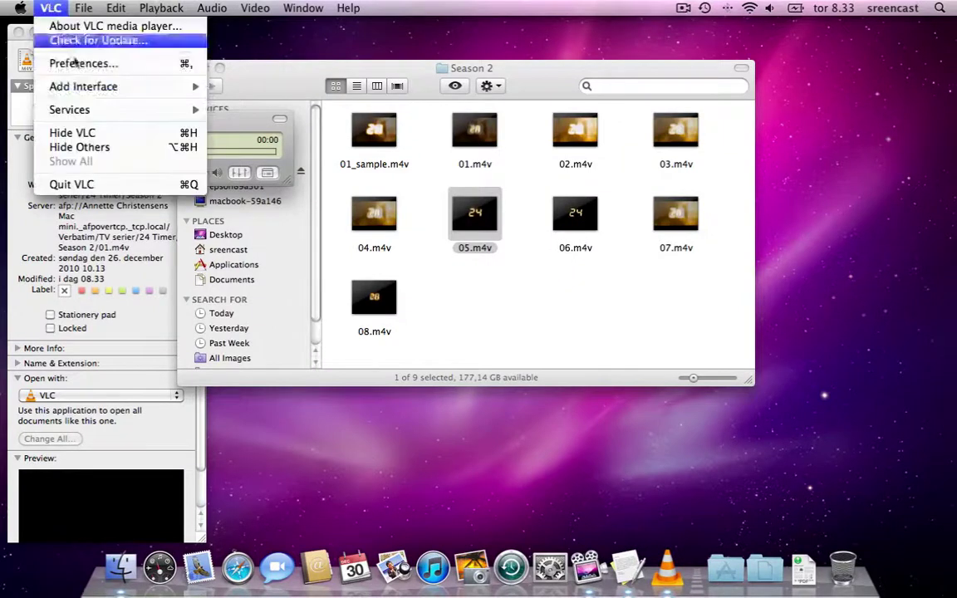
{"action": "left_click", "coordinate": [86, 185]}
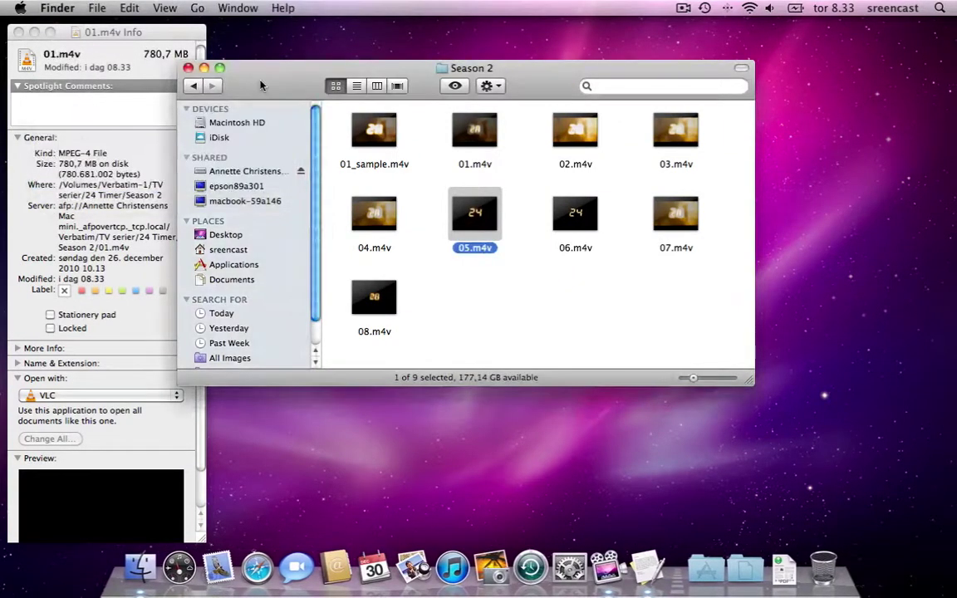
Set Open with back to QuickTime Player and apply it to all .m4v files
{"action": "left_click_drag", "start_coordinate": [241, 81], "coordinate": [291, 86]}
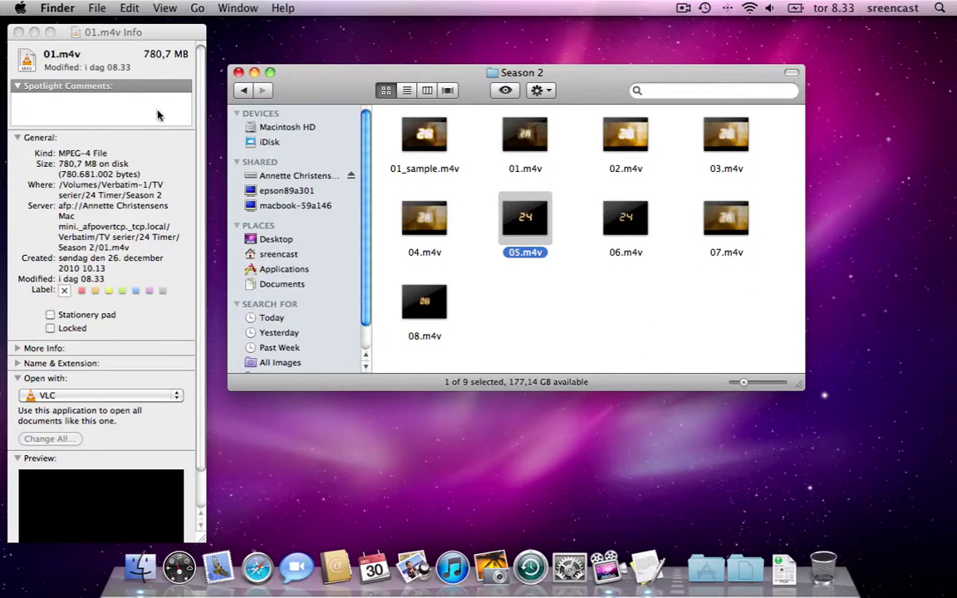
{"action": "left_click", "coordinate": [46, 398]}
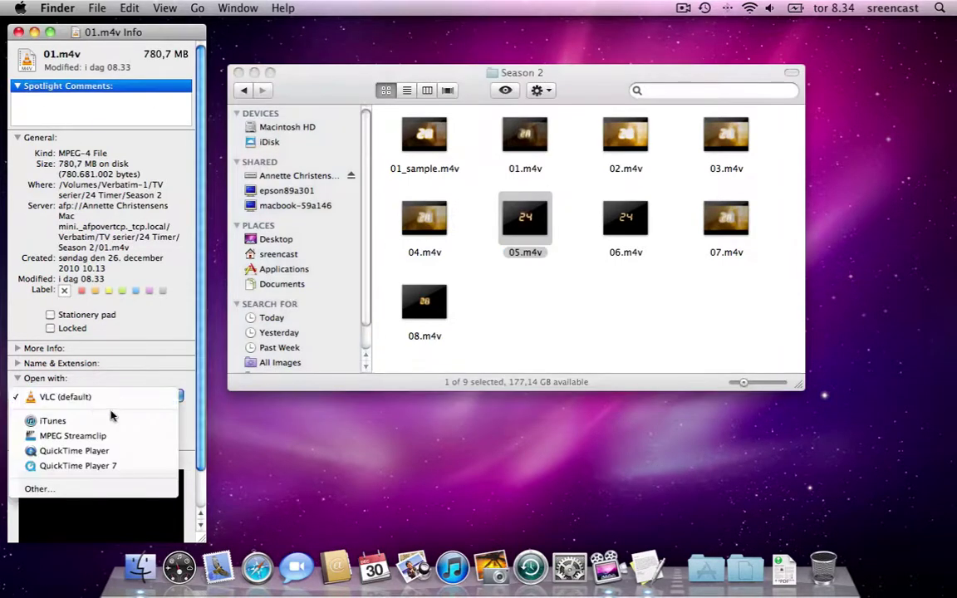
{"action": "left_click", "coordinate": [110, 452]}
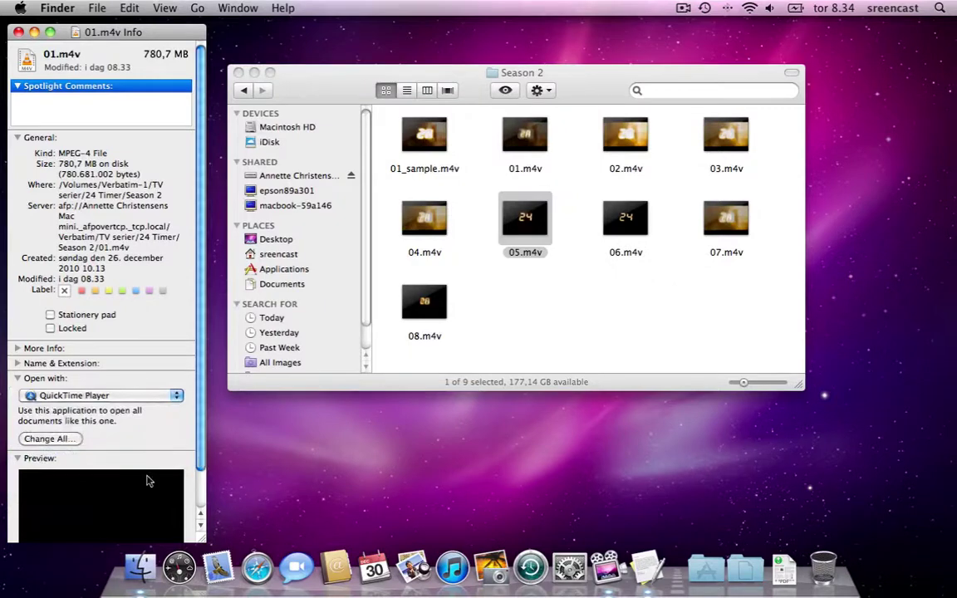
{"action": "left_click", "coordinate": [66, 440]}
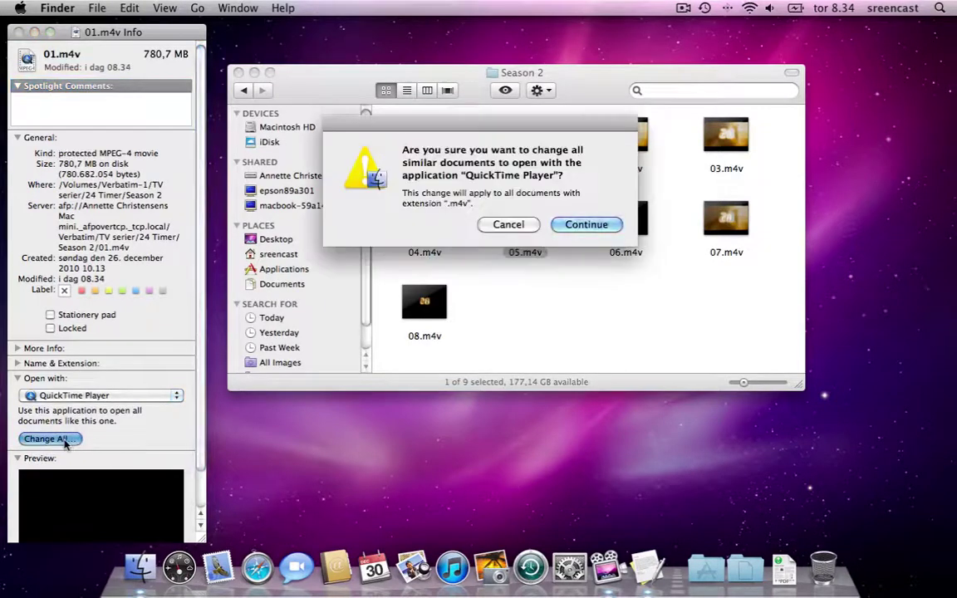
{"action": "left_click", "coordinate": [575, 227]}
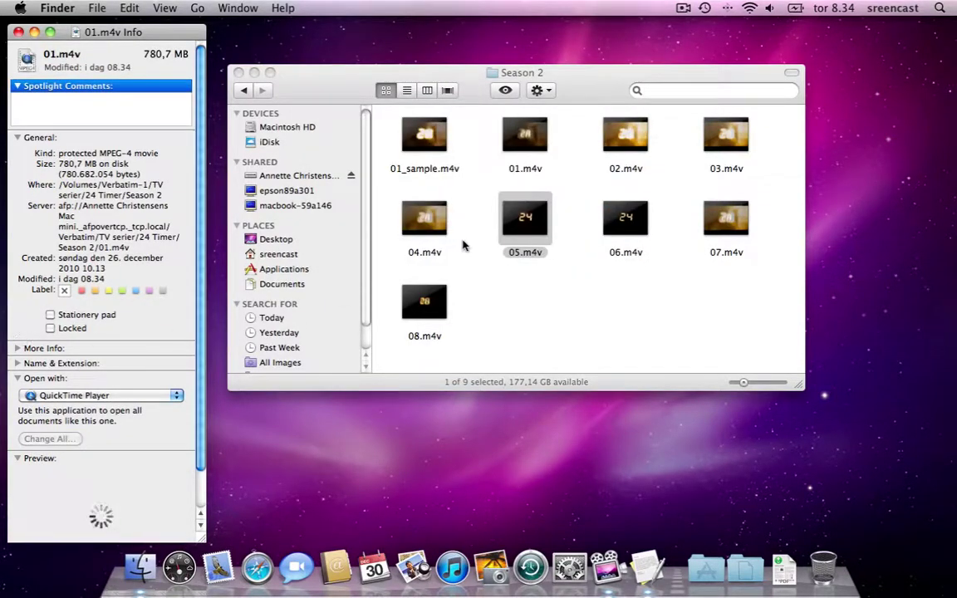
Open 05.m4v to confirm QuickTime plays it, then close the player and Info panel
{"action": "left_click_drag", "start_coordinate": [530, 221], "coordinate": [544, 230]}
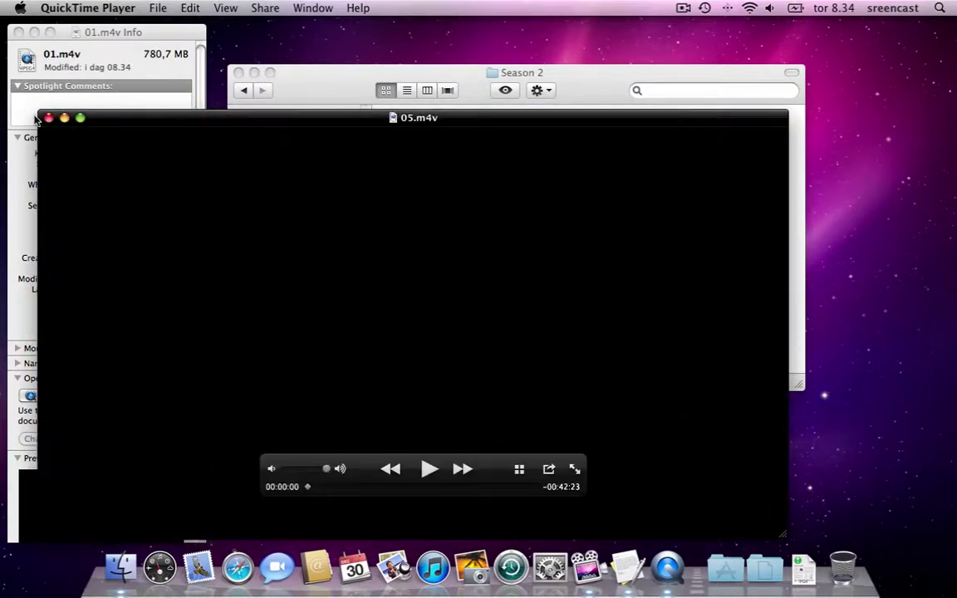
{"action": "left_click", "coordinate": [48, 117]}
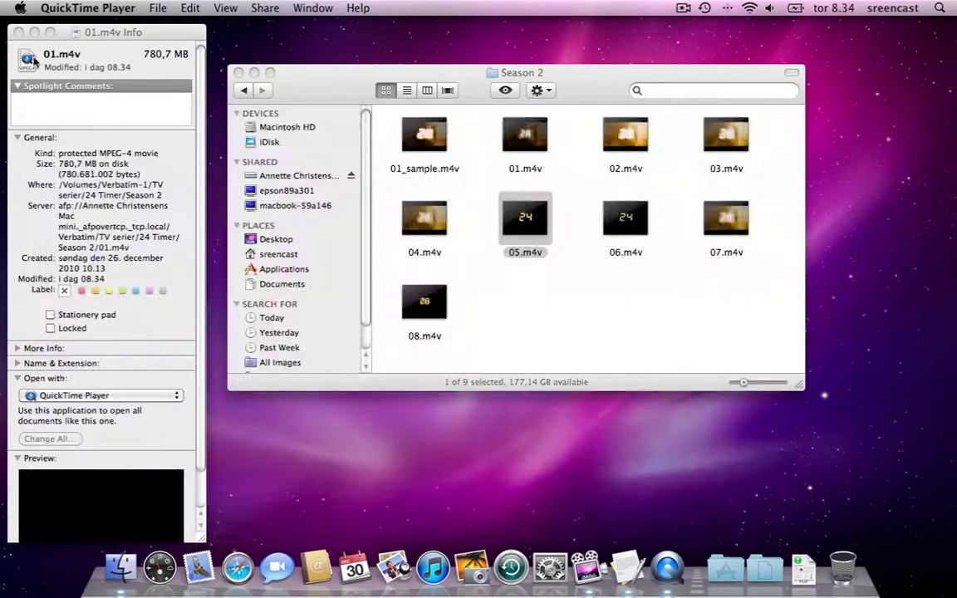
{"action": "left_click", "coordinate": [19, 32]}
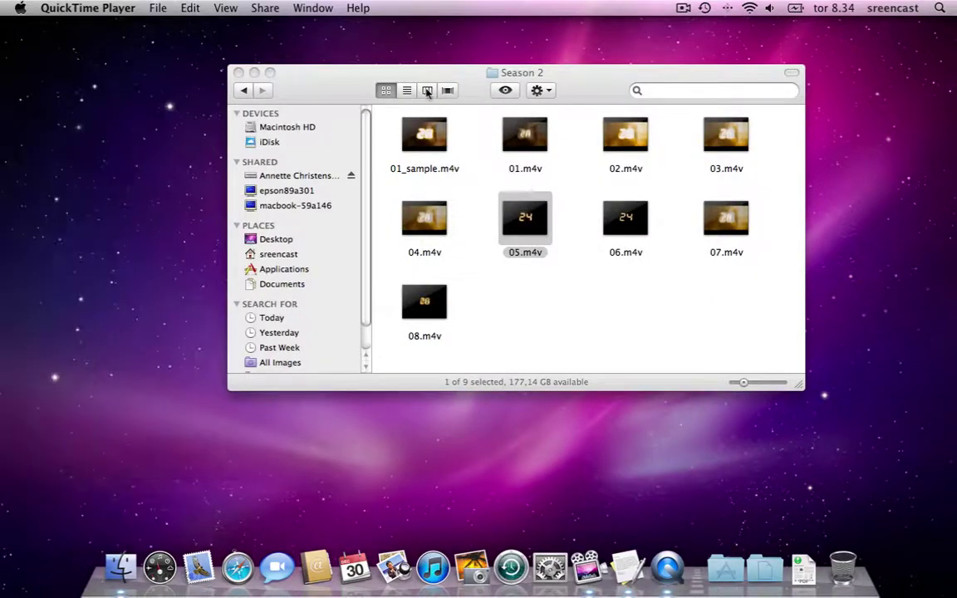